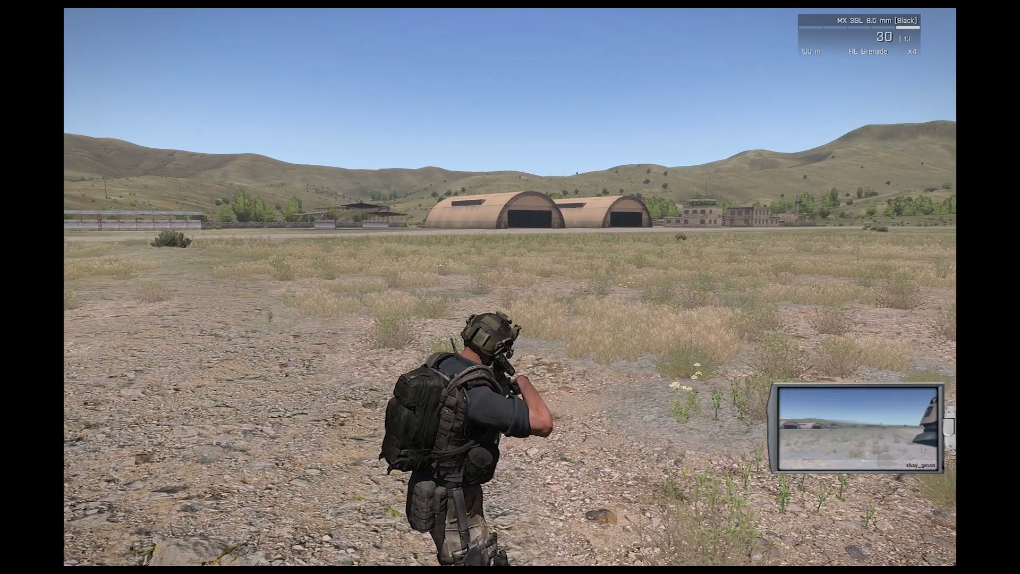
Step: Open the MCC tablet and log in for mission-maker access
key(ctrl)
key(ctrl)
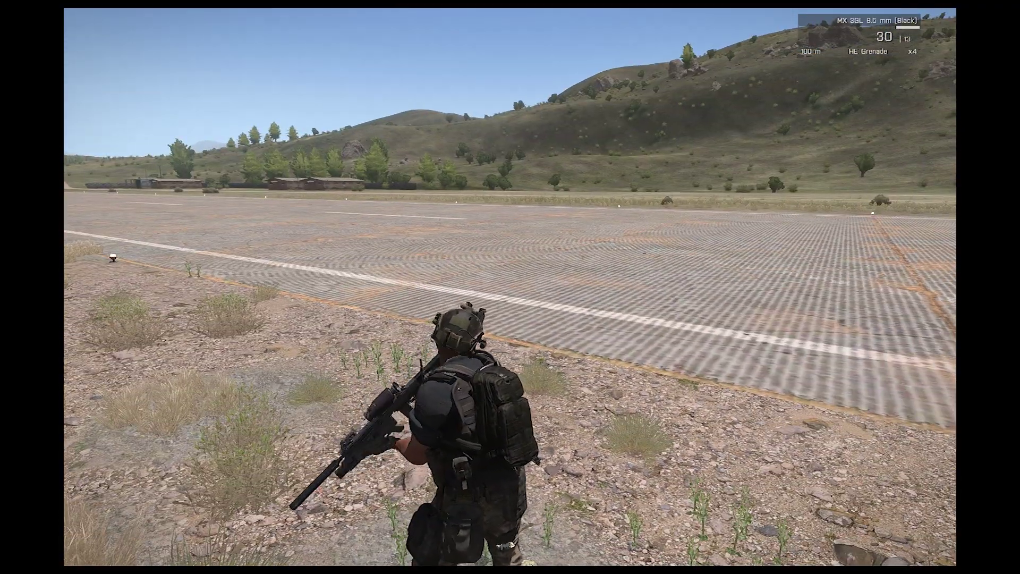
scroll(510, 287, down, 1)
key(space)
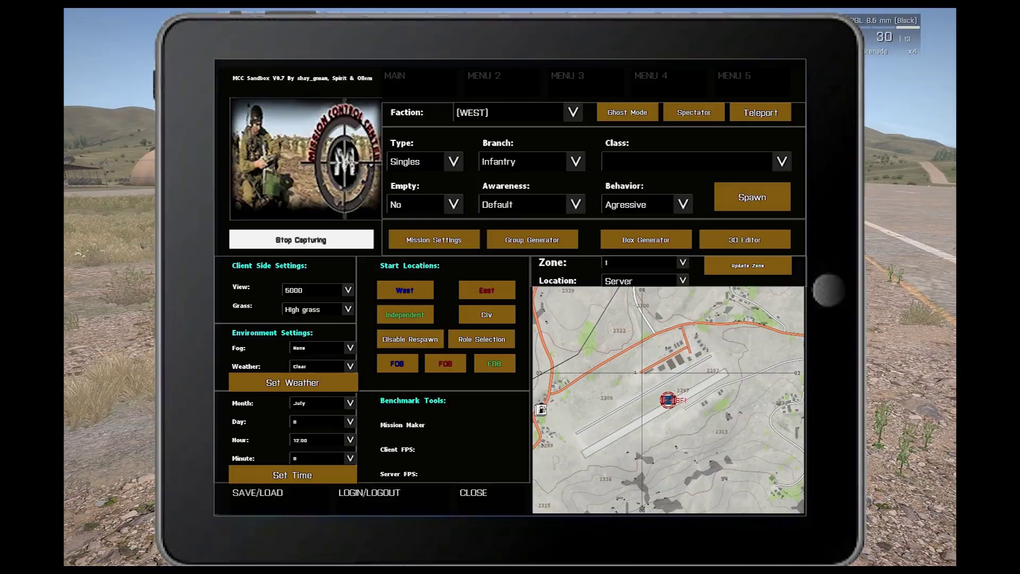
click(388, 501)
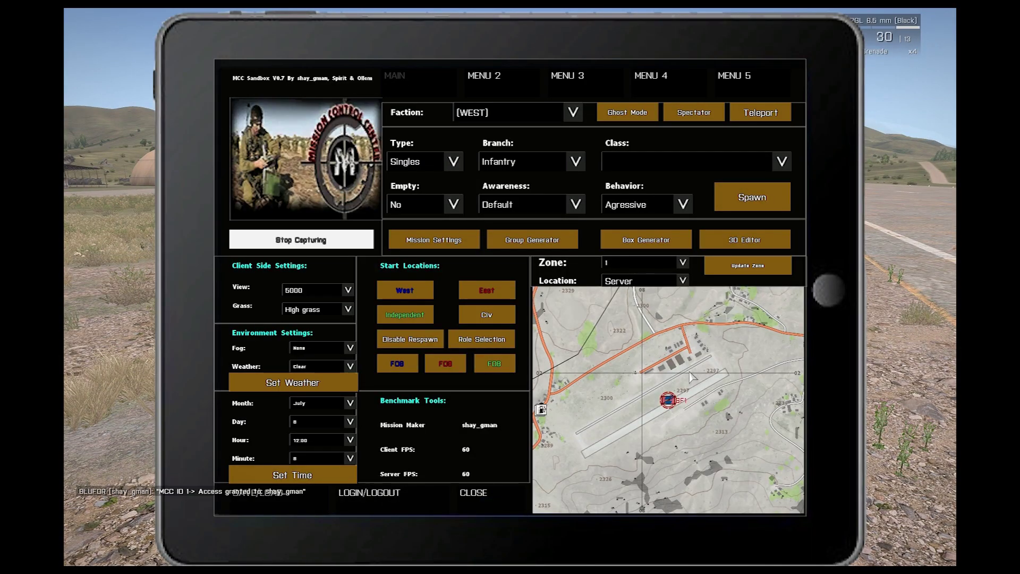
Step: Zoom the map to the dirt road and enter the 3D Editor there
scroll(658, 391, up, 3)
scroll(658, 392, up, 2)
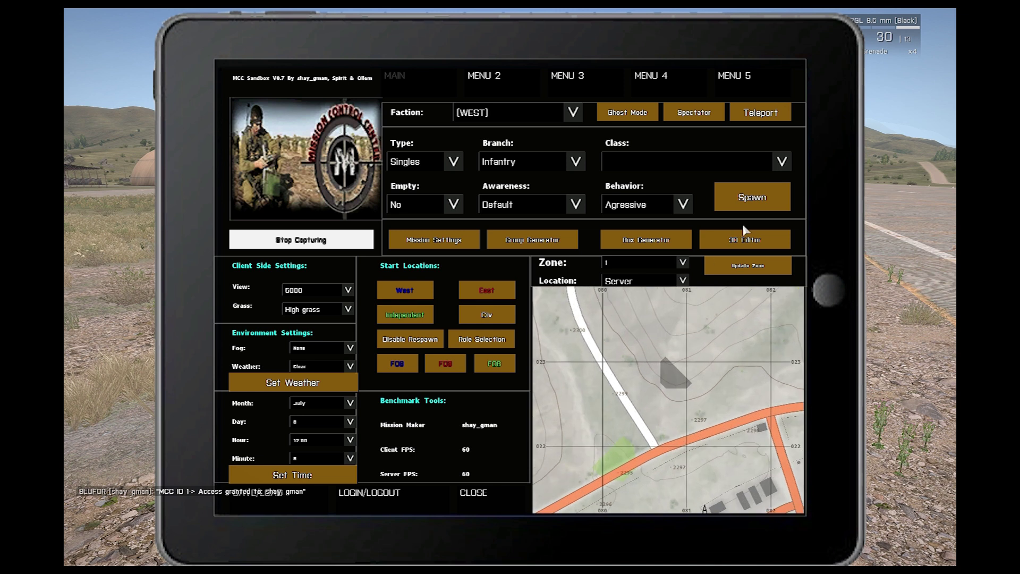
scroll(639, 372, up, 2)
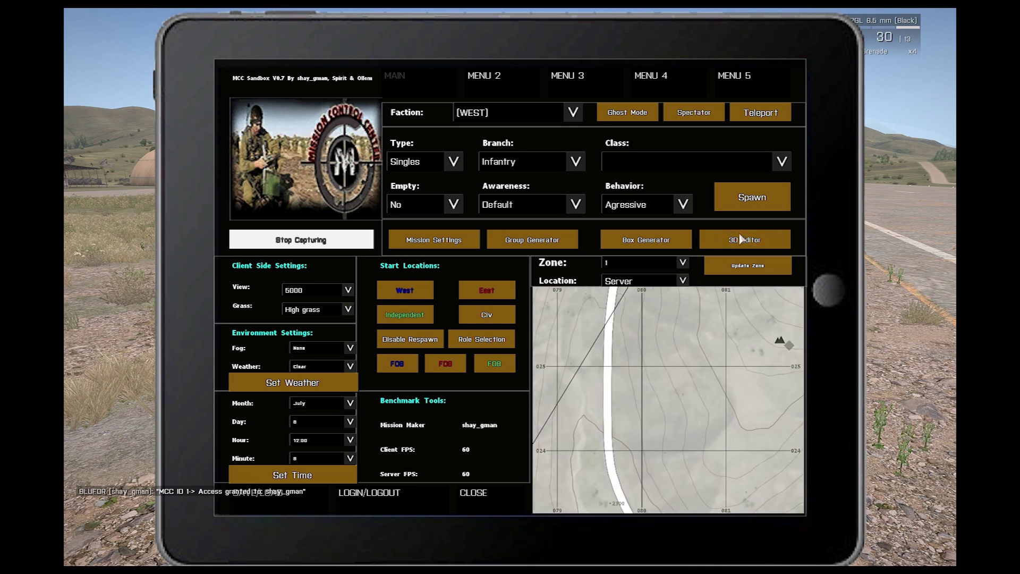
click(778, 244)
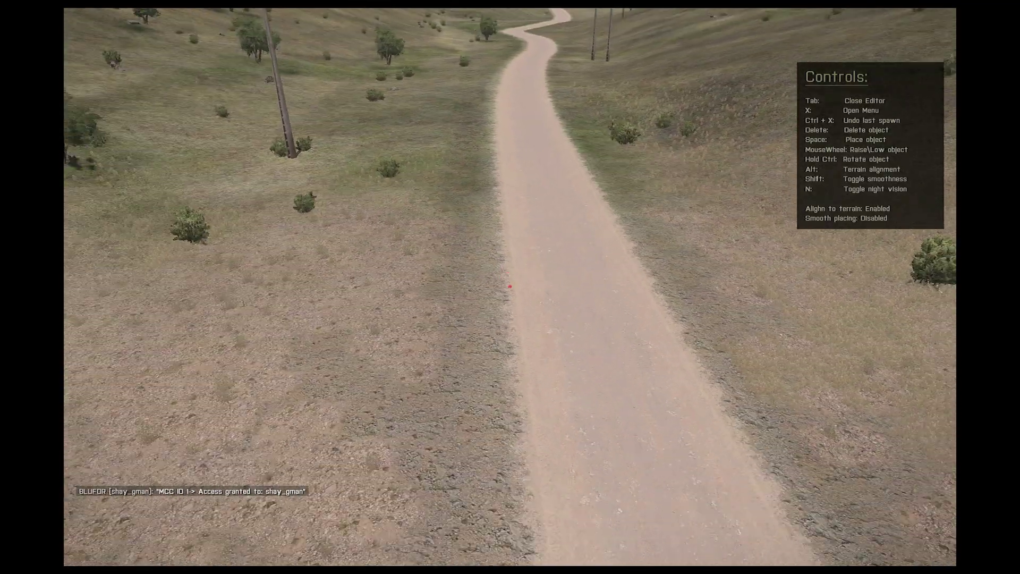
Step: Set the spawn faction to NATO(WEST) and browse the D.O.C object classes
key(x)
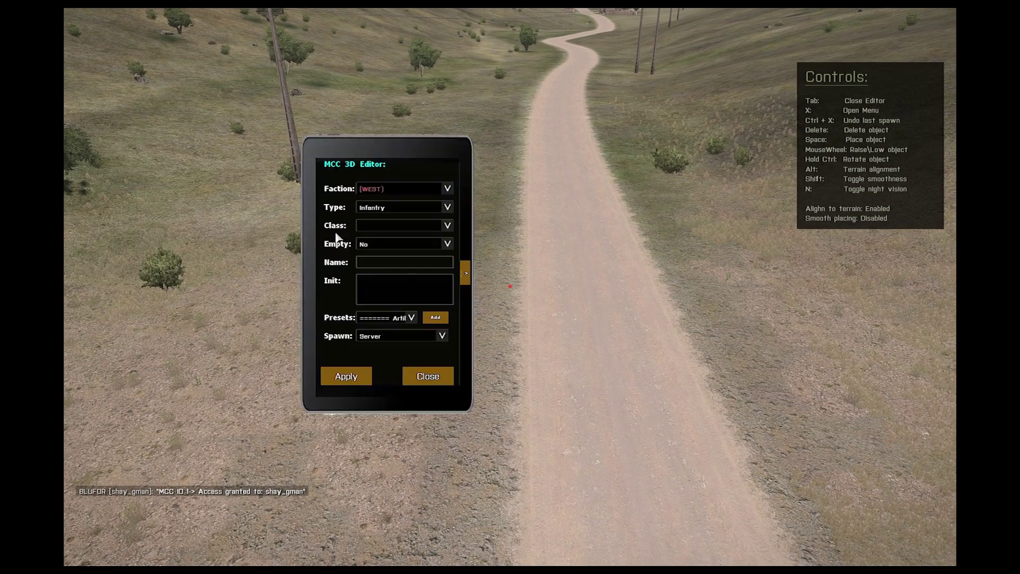
click(386, 189)
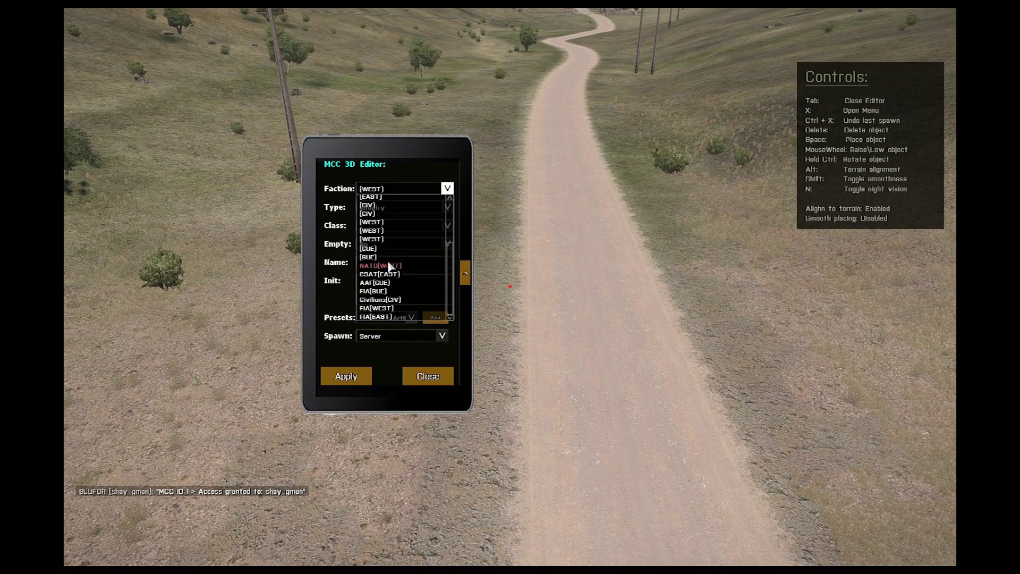
click(387, 266)
click(397, 207)
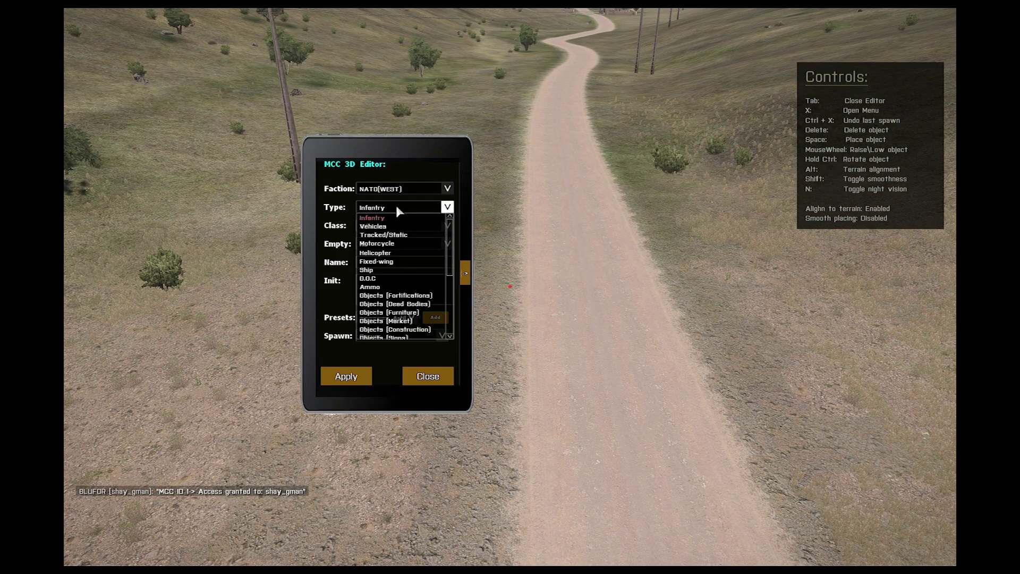
scroll(448, 239, down, 5)
scroll(448, 257, down, 1)
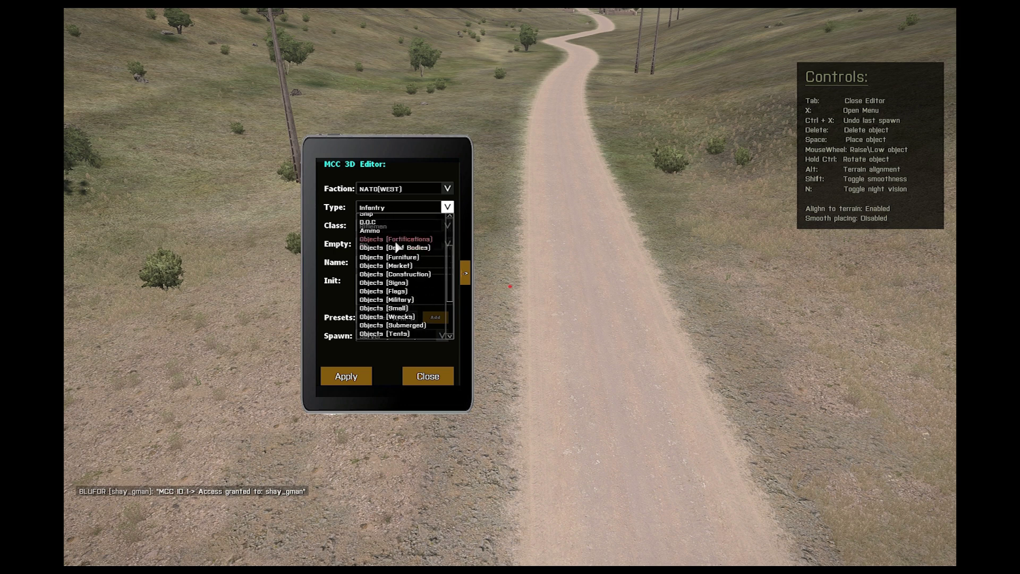
click(390, 224)
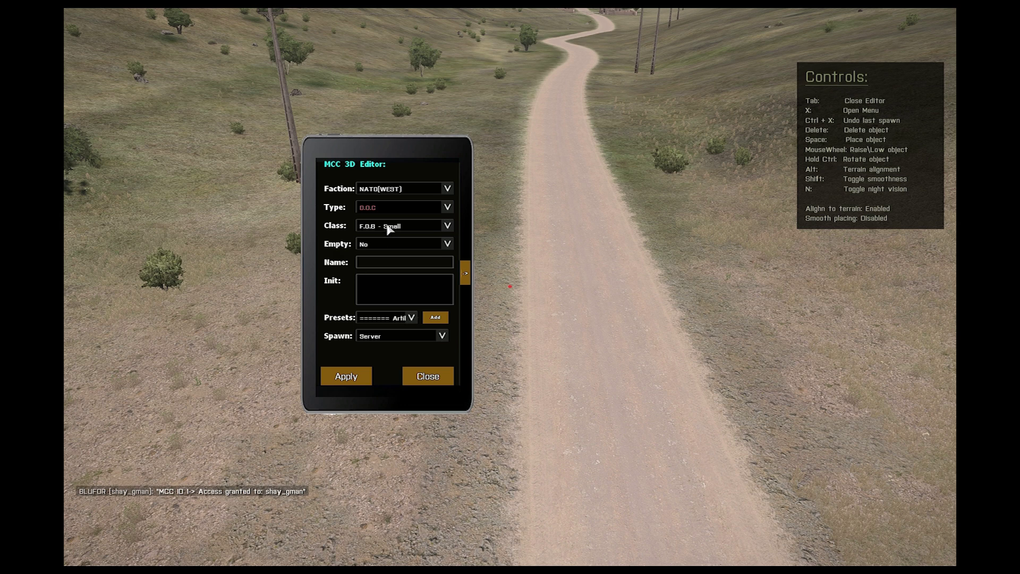
click(388, 227)
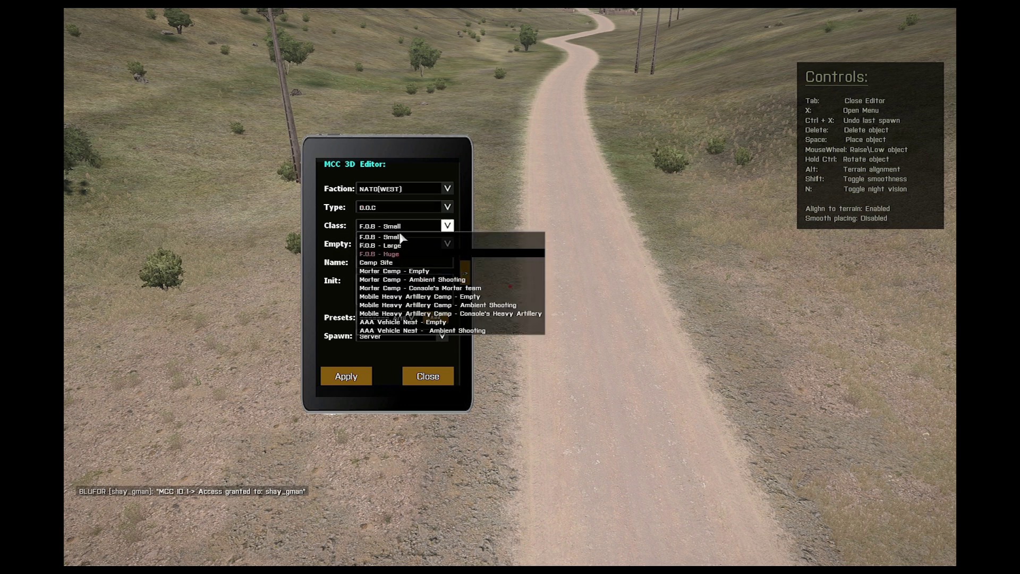
Step: Spawn an H-barrier Watchtower from the Objects (Fortifications) type beside the road
click(374, 210)
drag(447, 265, 445, 229)
click(417, 295)
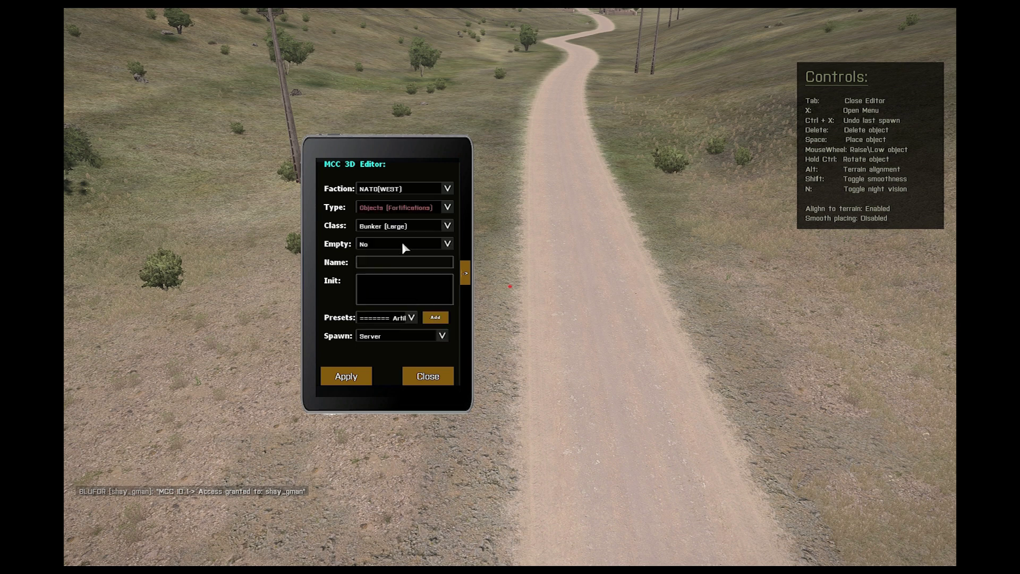
click(388, 228)
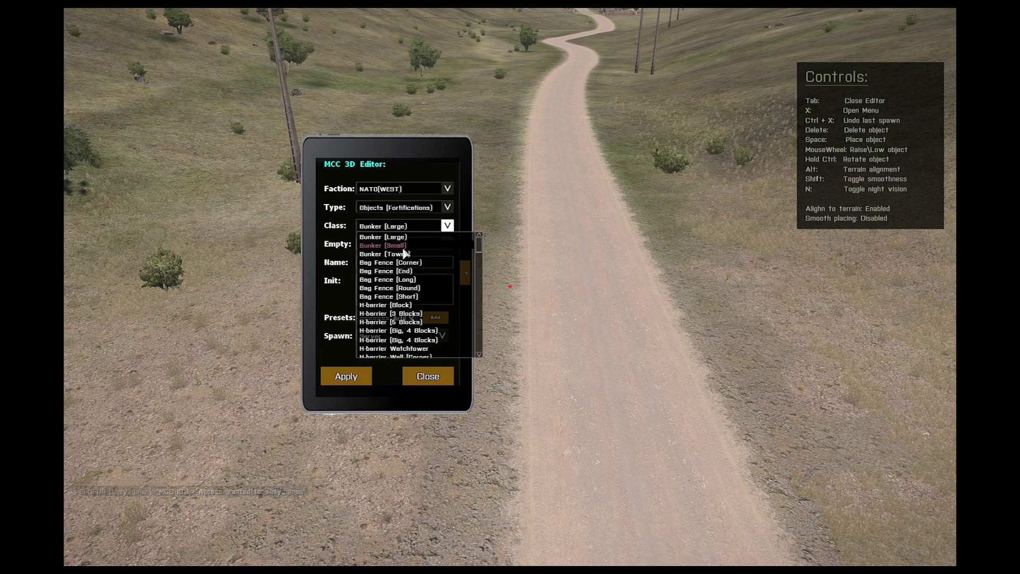
scroll(476, 254, down, 4)
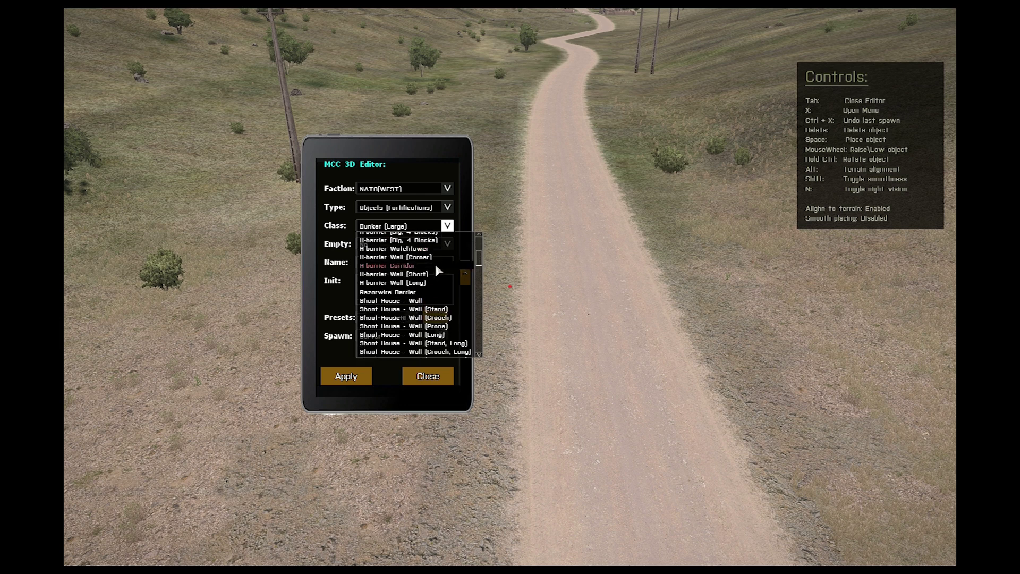
scroll(420, 269, up, 1)
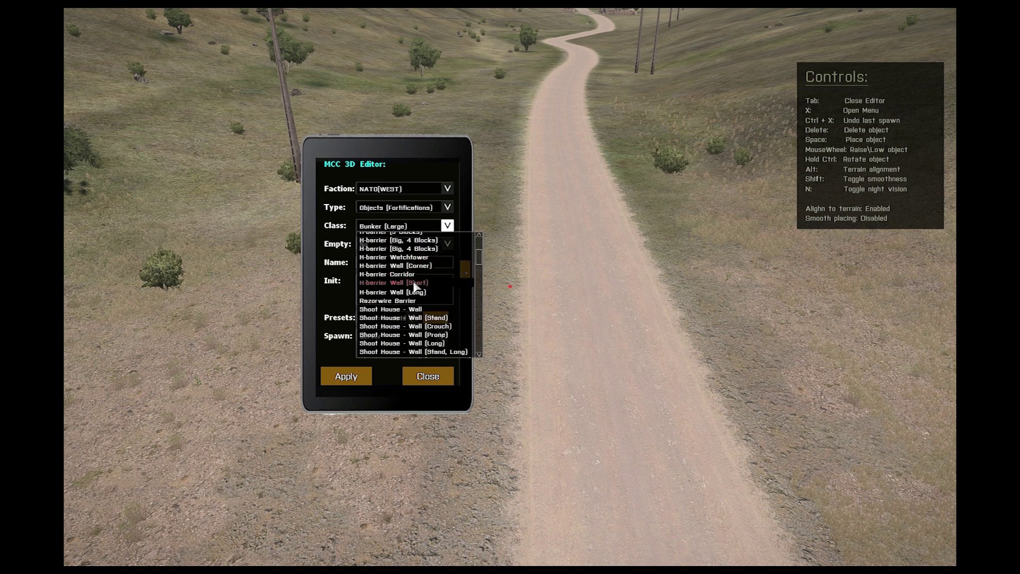
click(407, 259)
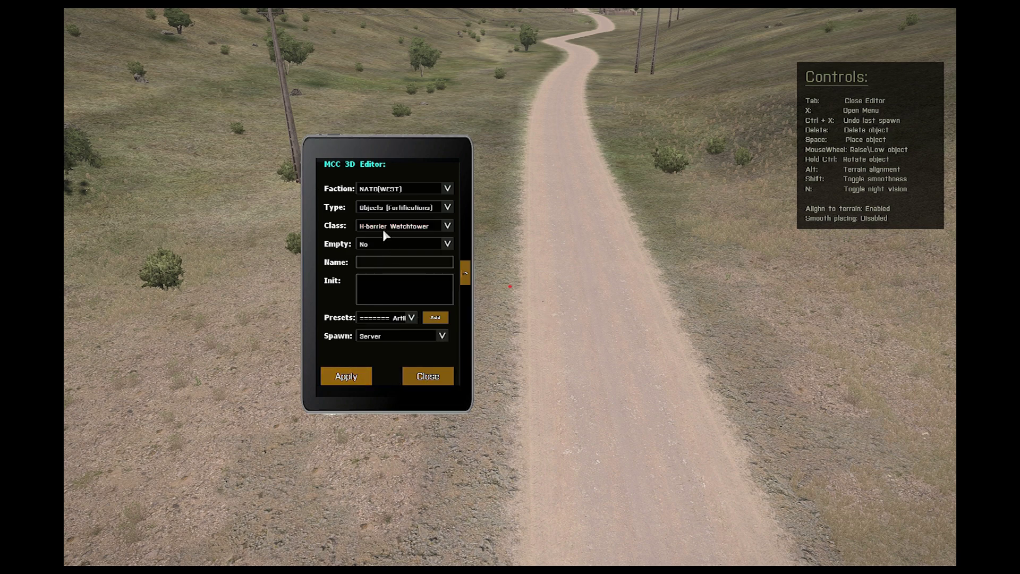
click(382, 229)
click(393, 261)
click(353, 378)
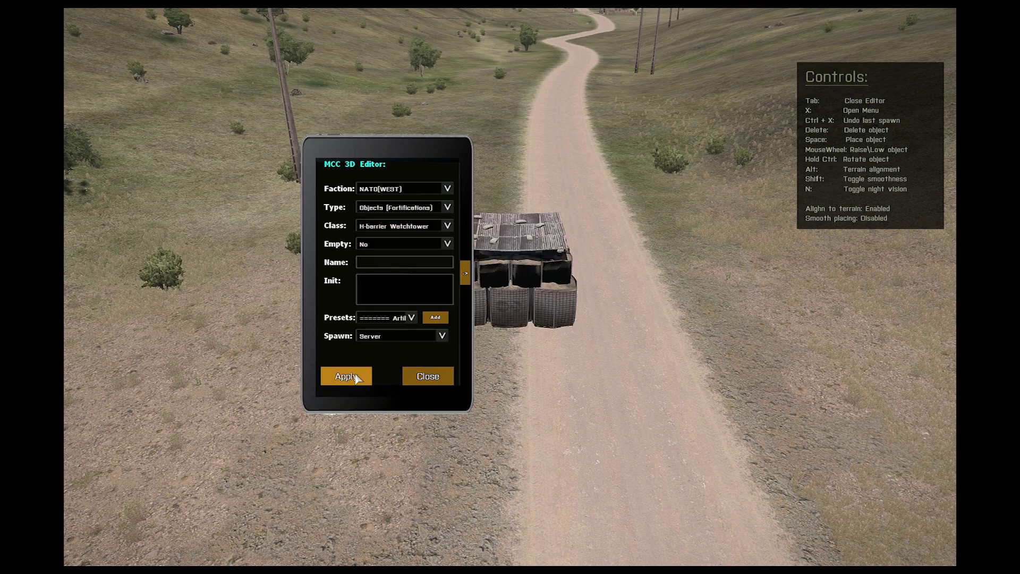
Step: Place H-barrier wall sections beside the watchtower
click(418, 376)
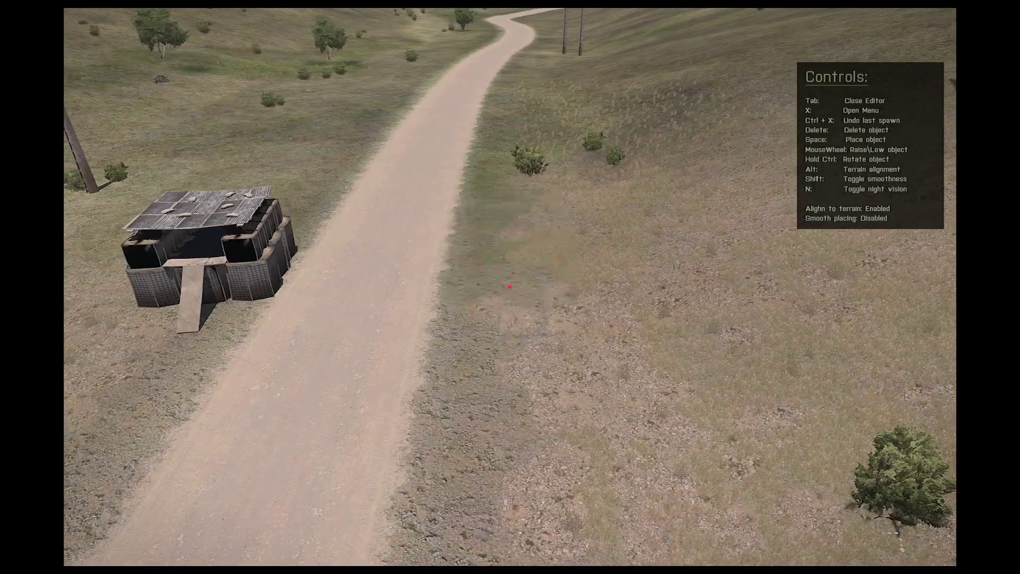
key(x)
click(340, 372)
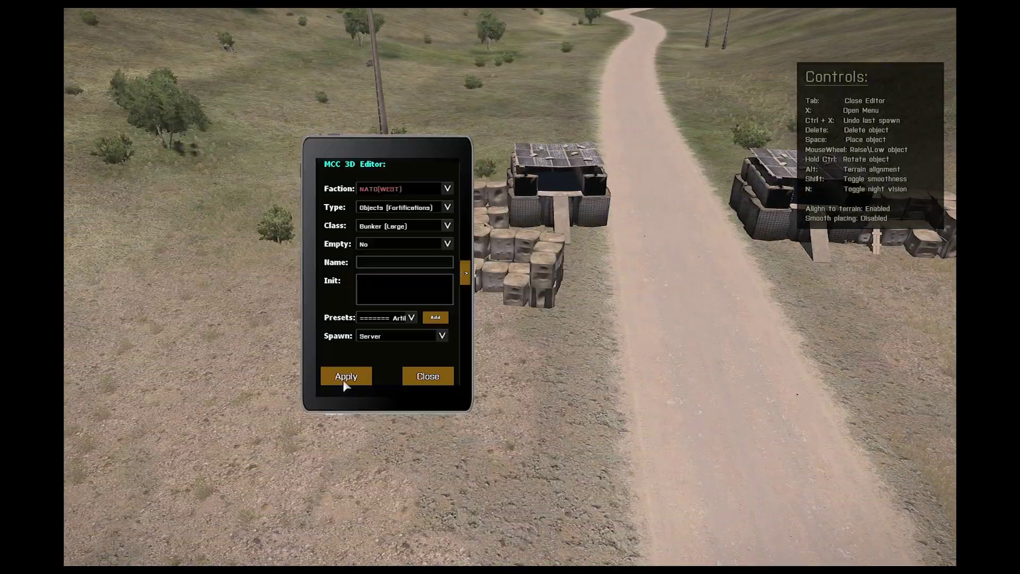
click(346, 376)
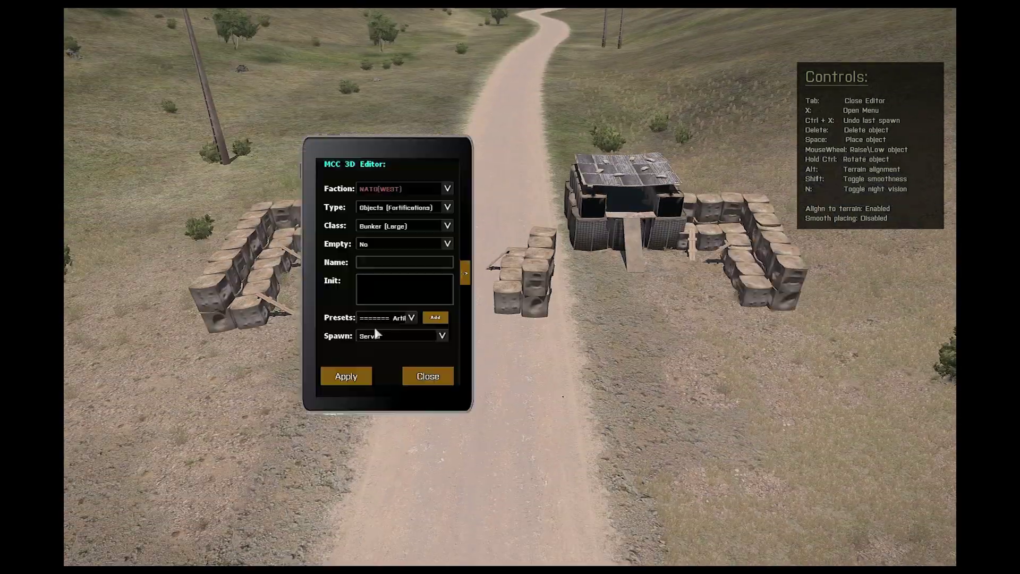
Step: Look through the Objects (Flags) type, then pick another type and place a sign on the road
click(448, 206)
click(390, 306)
click(403, 225)
click(447, 207)
click(393, 266)
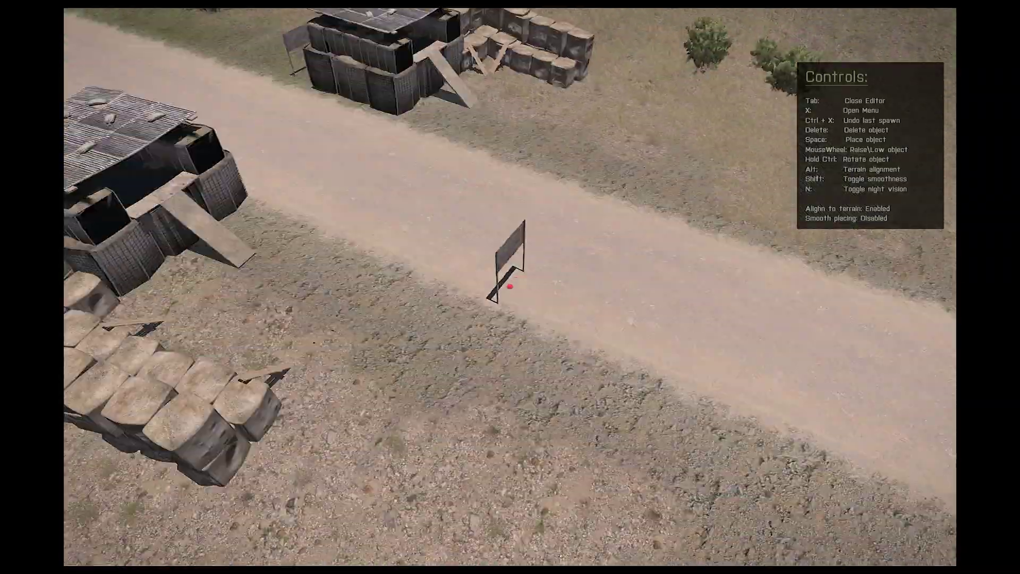
key(x)
click(447, 226)
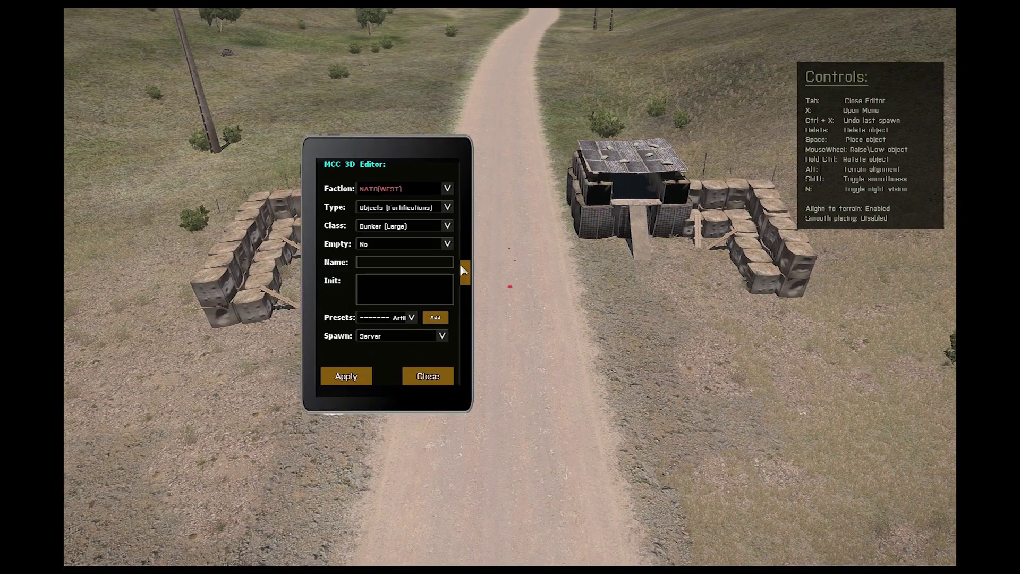
Step: Save the roadblock to the profile as the composition 'Test2 - roadblock'
click(465, 271)
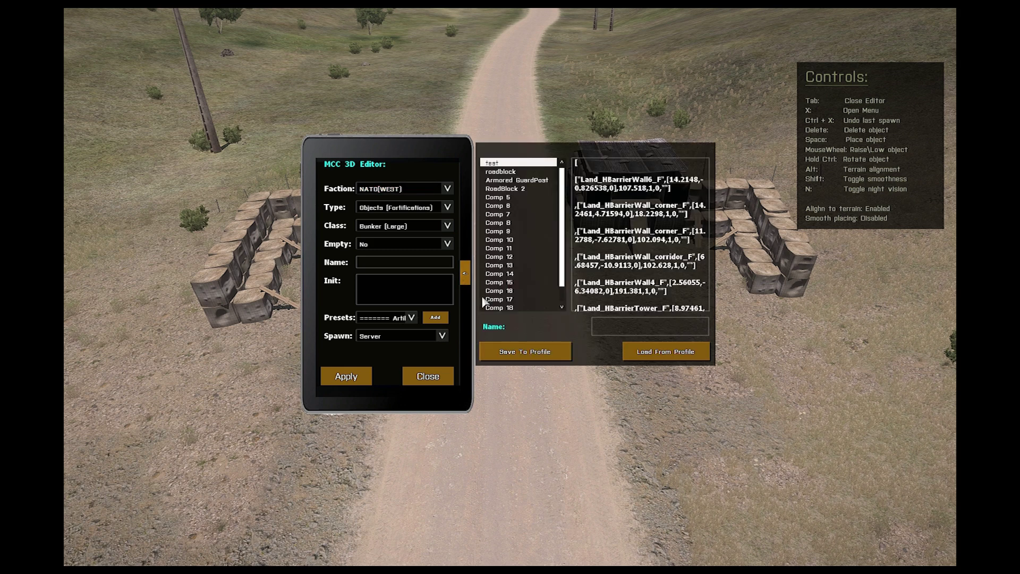
drag(419, 145, 205, 49)
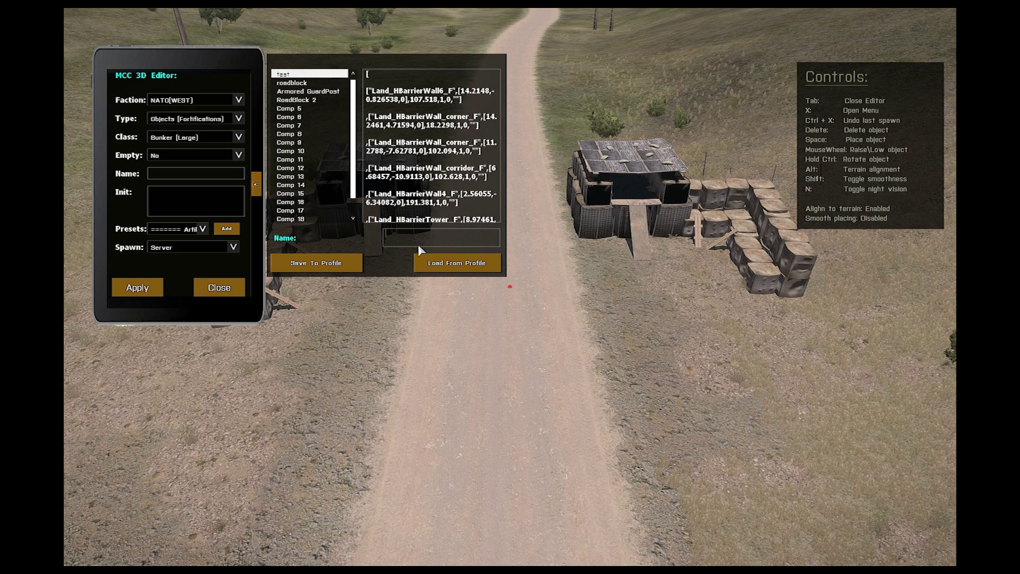
text(Test2 - roadblock)
click(320, 264)
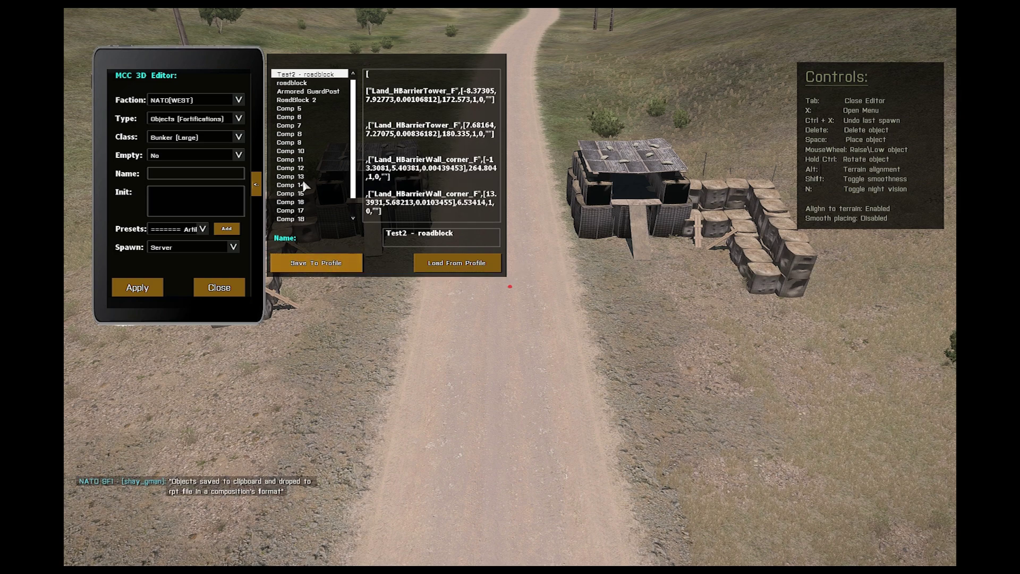
Step: Fly down the road and spawn an Infantry rifleman whose Init holds the Test2 - roadblock composition
key(x)
key(w)
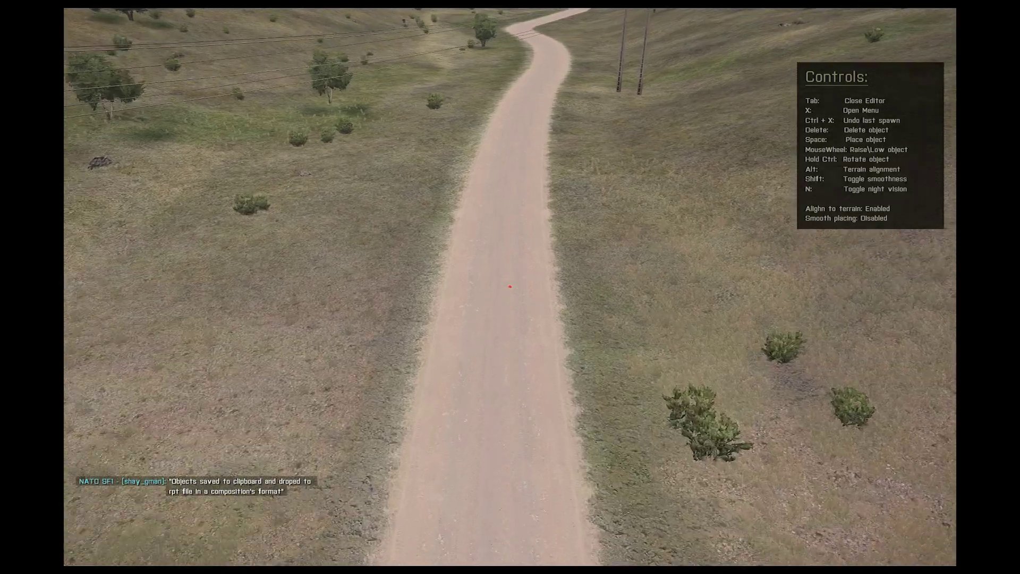
key(w)
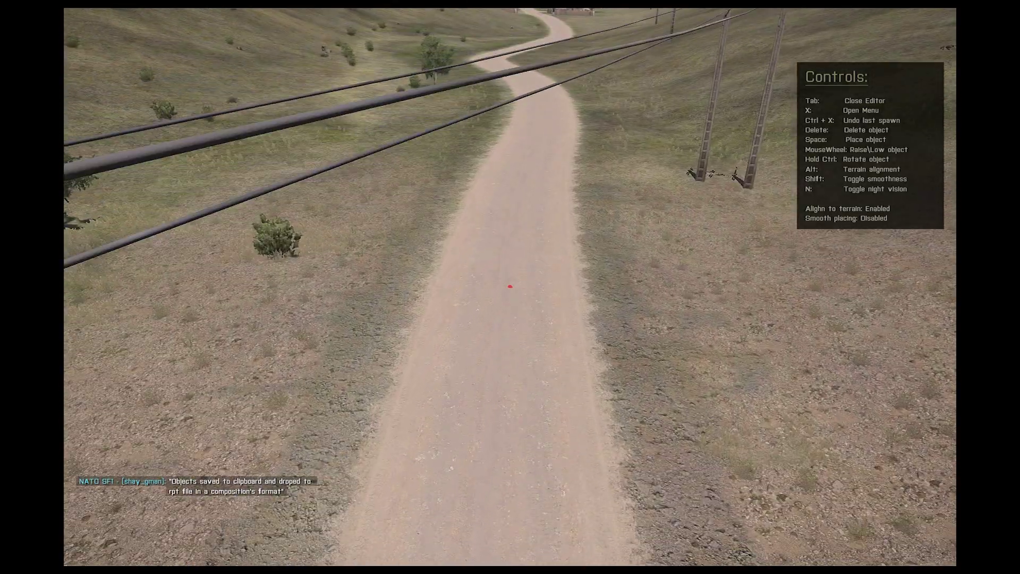
key(x)
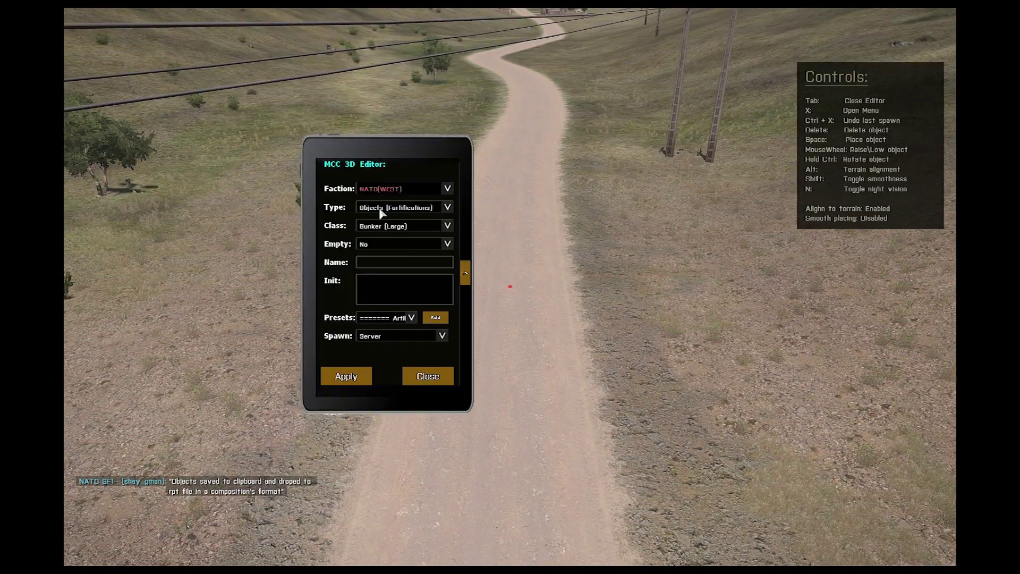
click(379, 208)
click(389, 219)
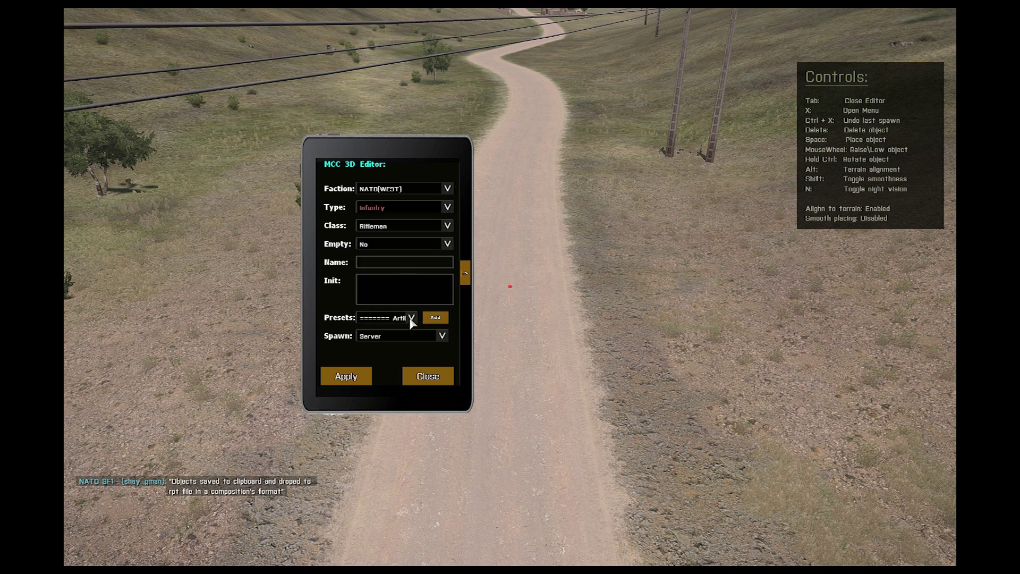
click(465, 274)
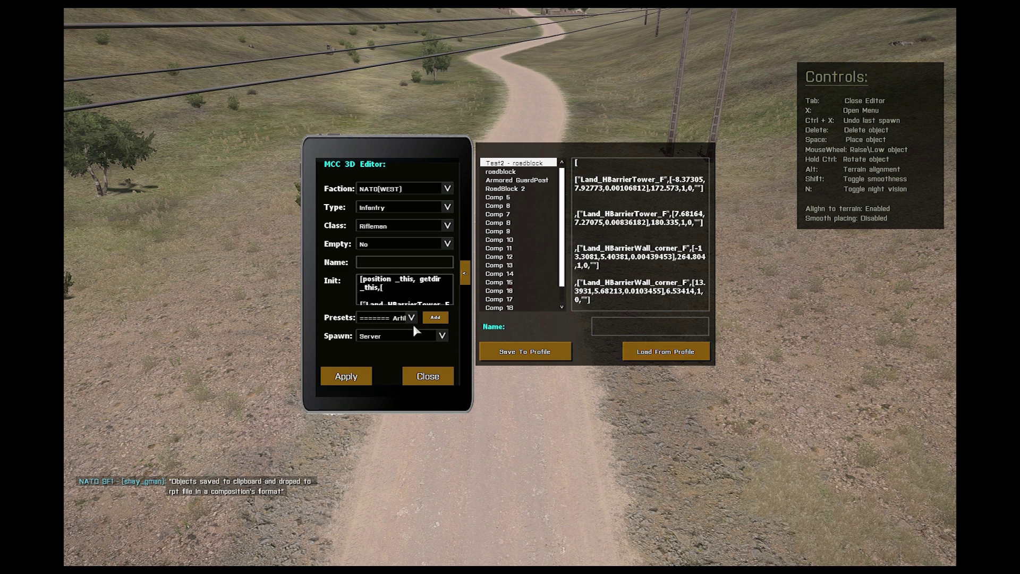
click(364, 378)
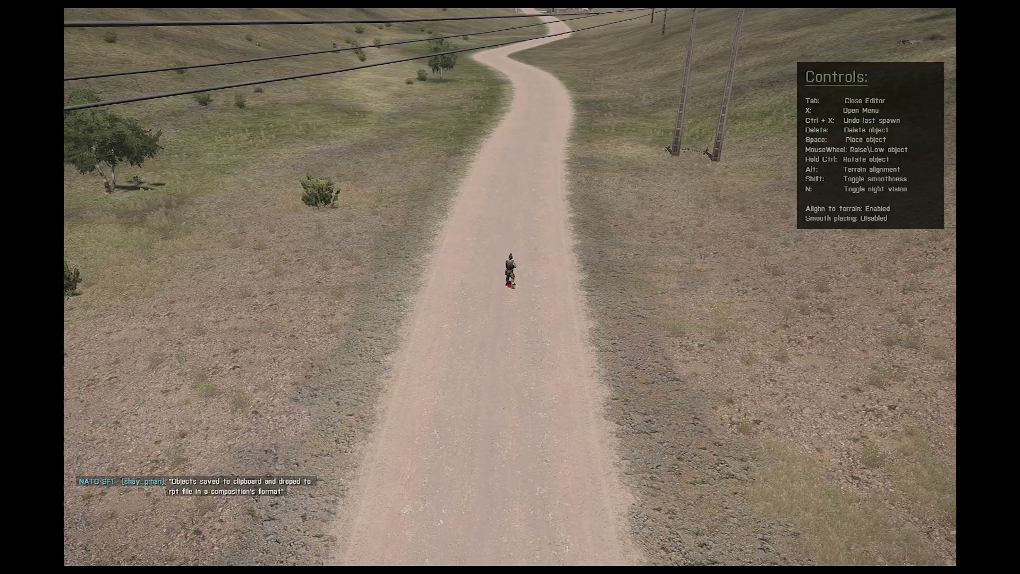
Step: Fly the camera around the checkpoint to inspect both H-barrier bunker towers and their walls
key(s)
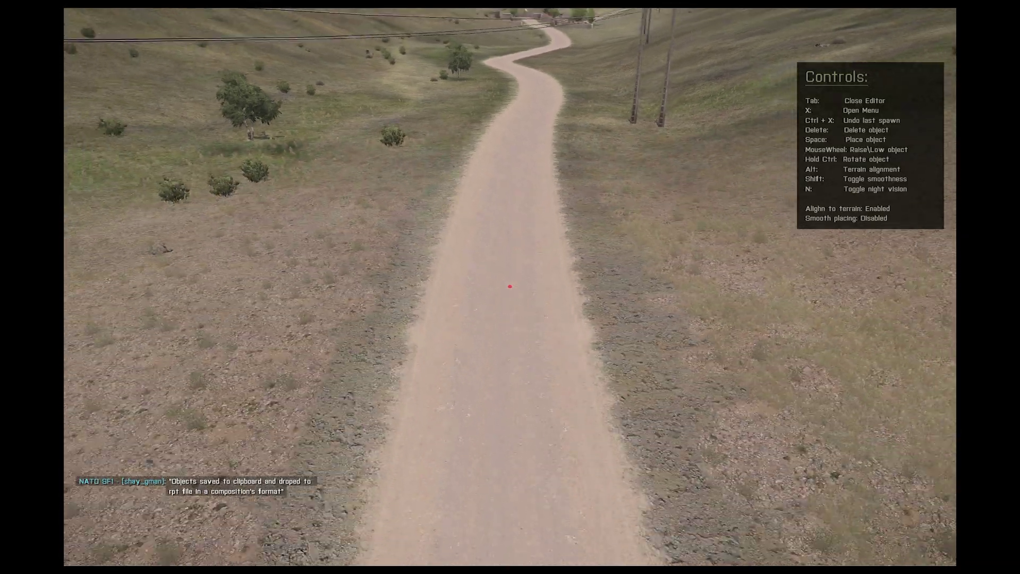
key(w)
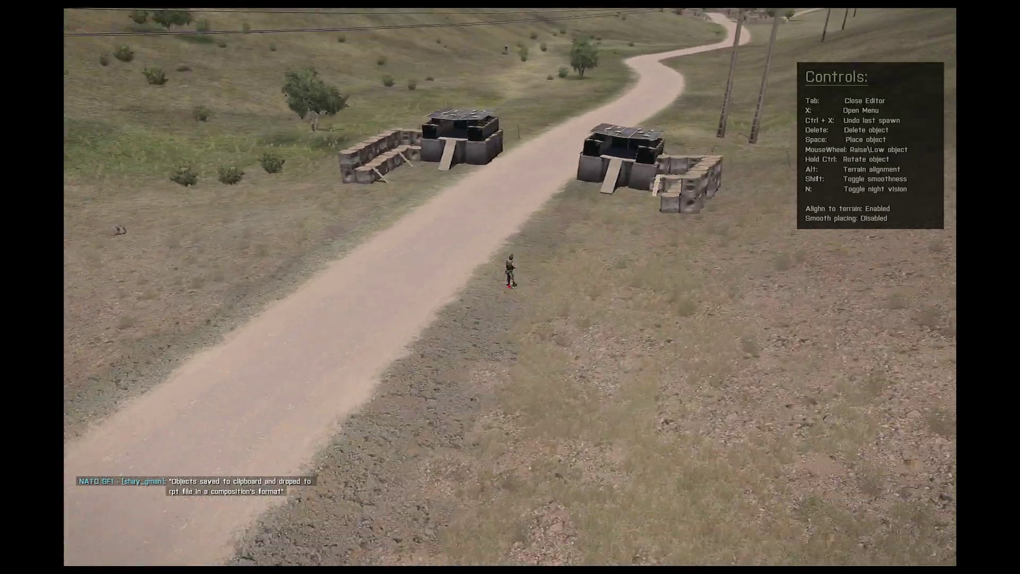
key(d)
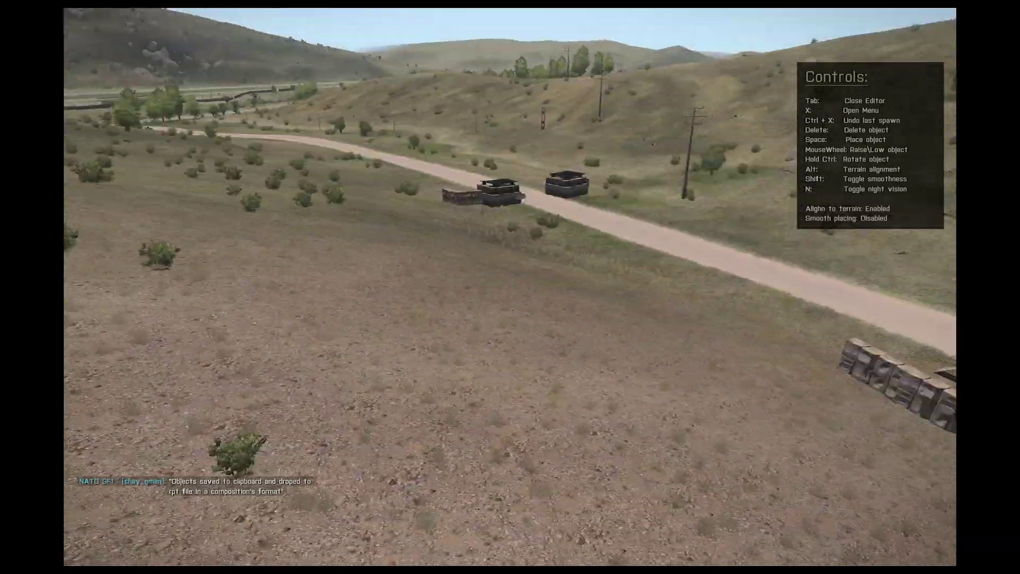
key(w)
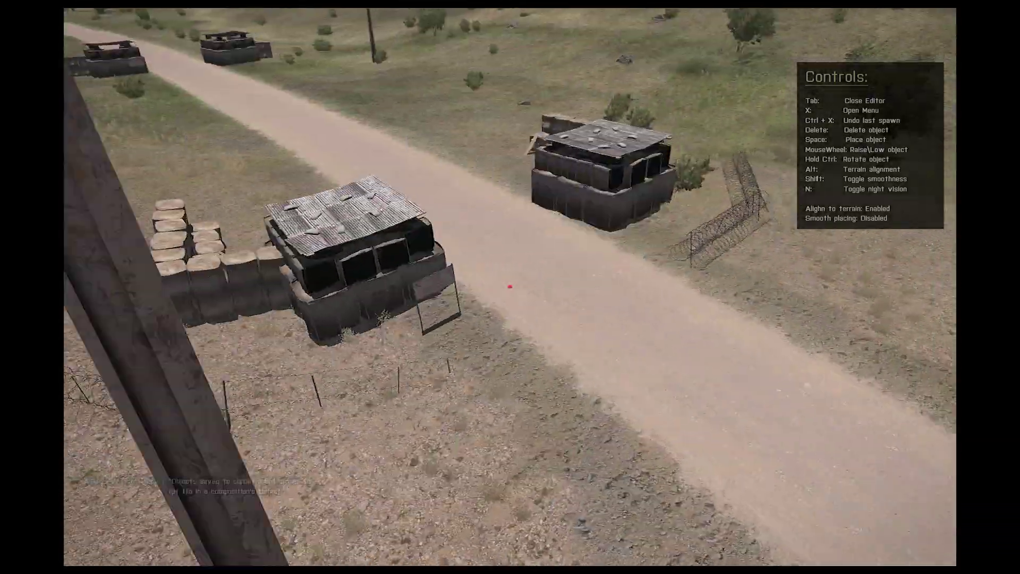
key(s)
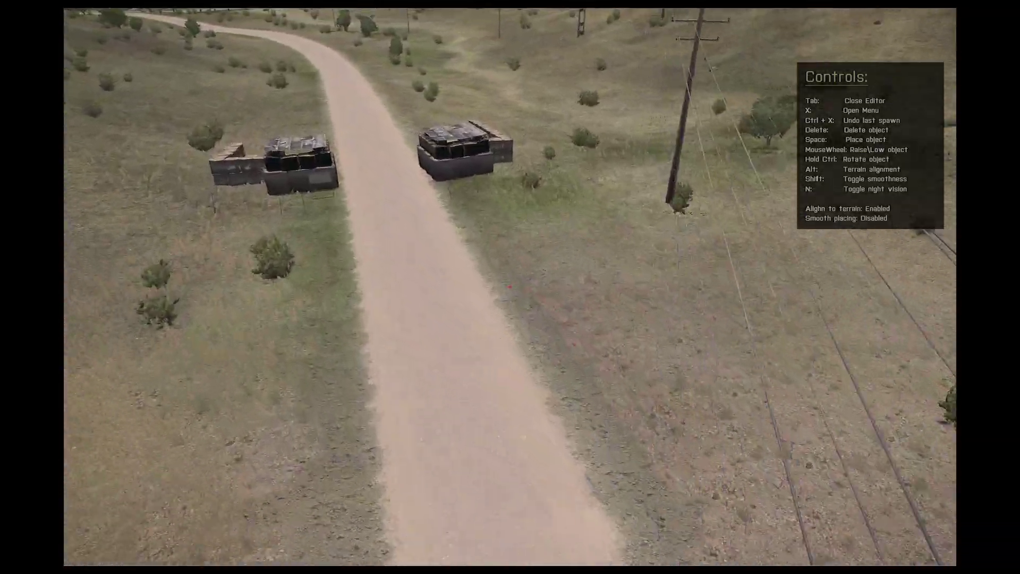
key(s)
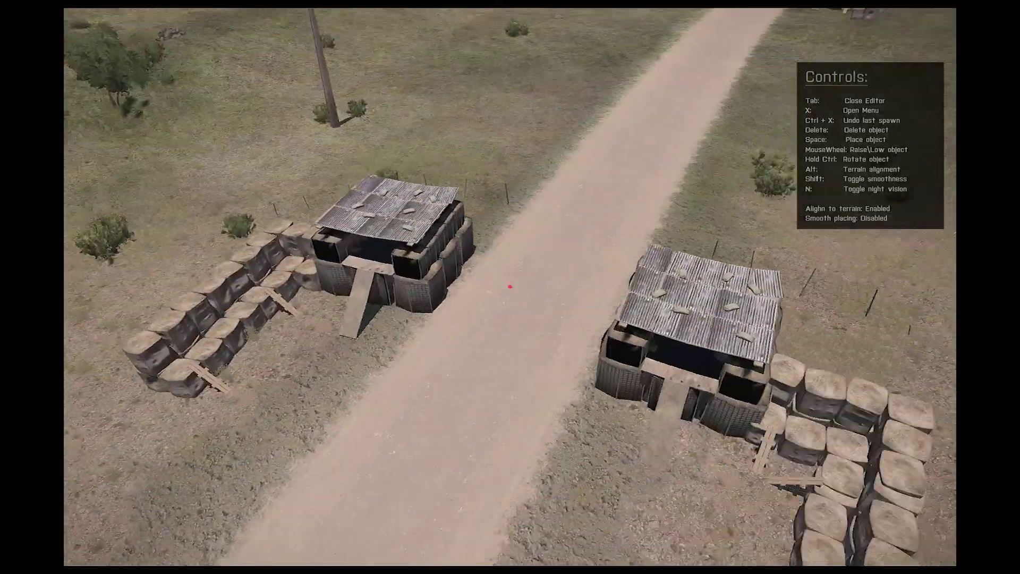
key(w)
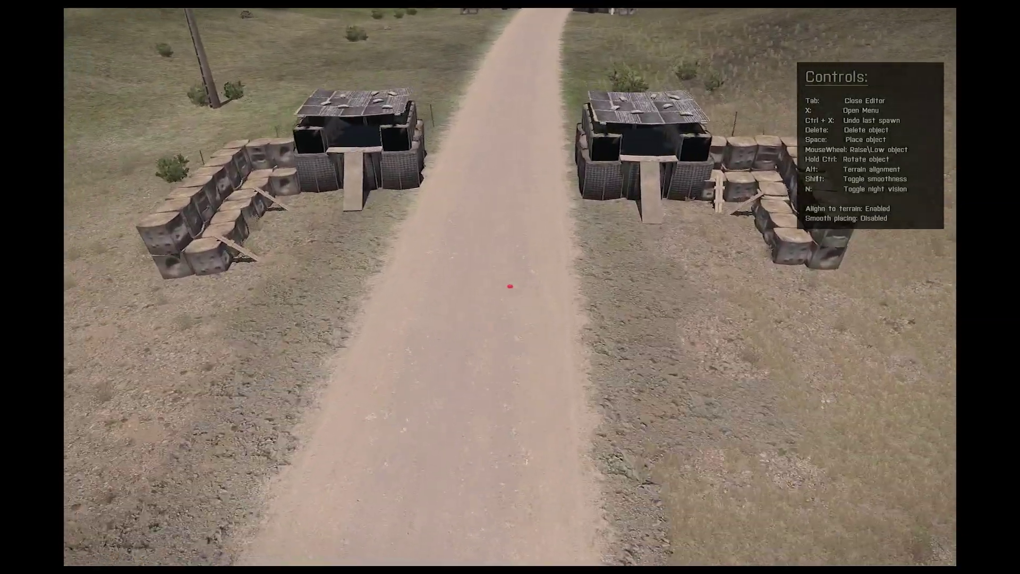
key(x)
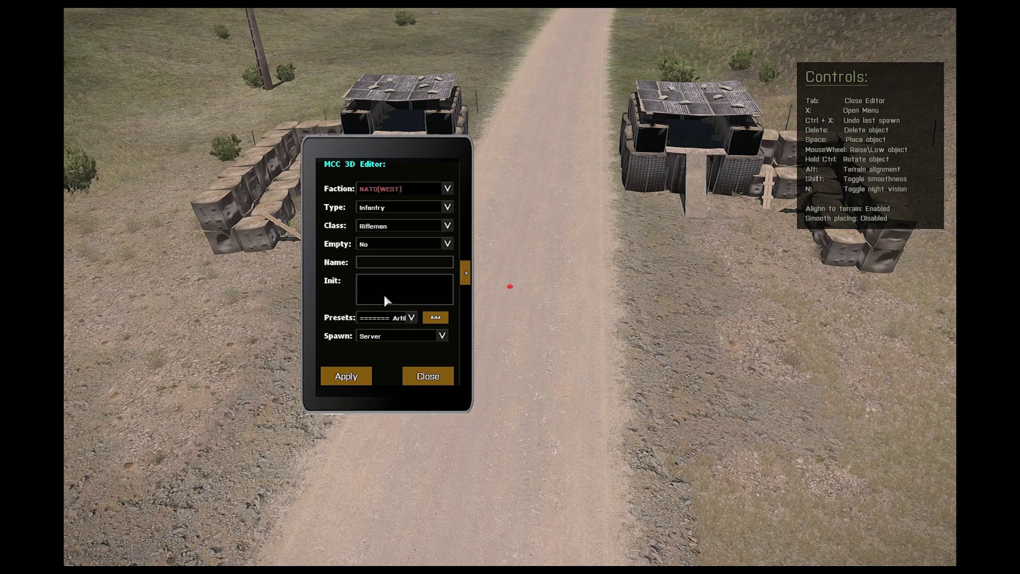
Step: Set the spawn type to Tracked/Static with Mk6 Mortar as the class
click(394, 209)
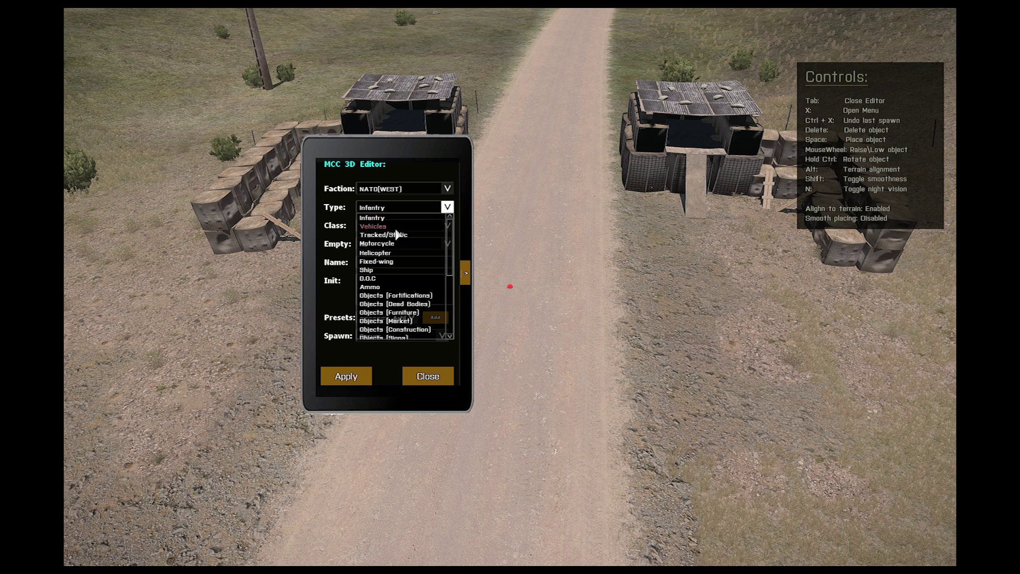
click(396, 228)
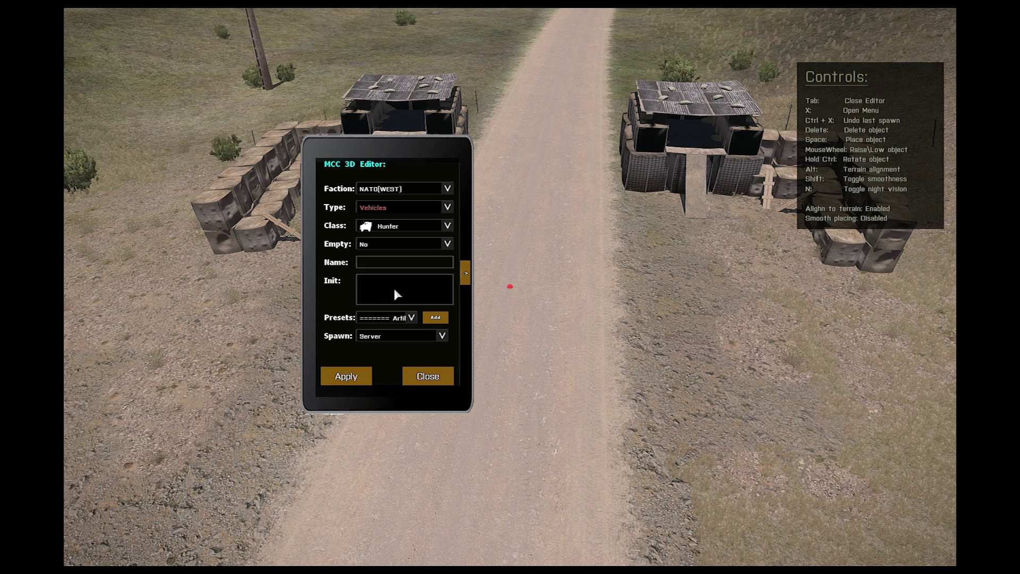
click(387, 231)
click(385, 208)
click(386, 234)
click(388, 227)
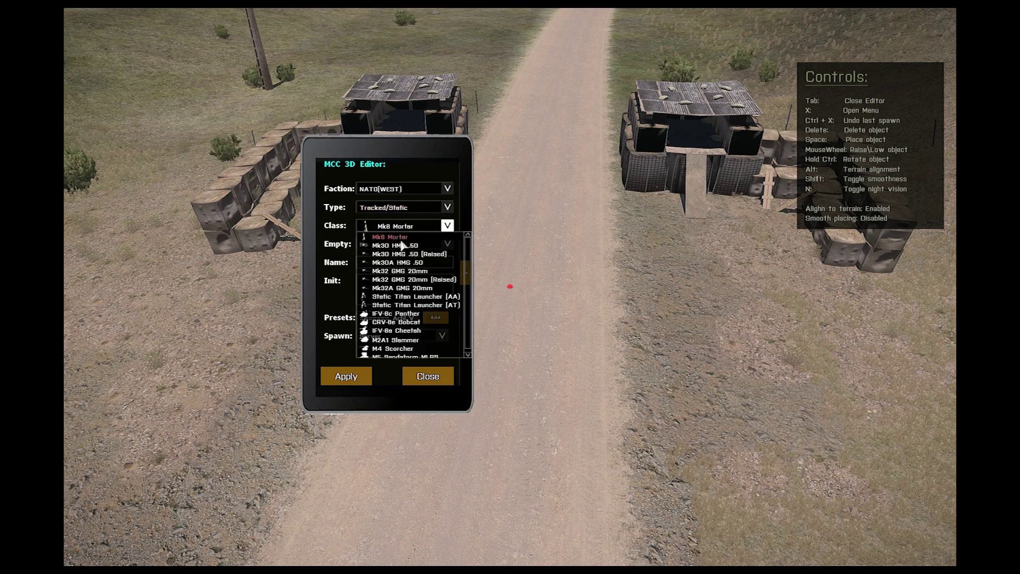
click(402, 237)
Step: Add the Ambient Artillery - Rockets preset and spawn the mortar beside the left bunker
click(386, 319)
scroll(473, 217, down, 3)
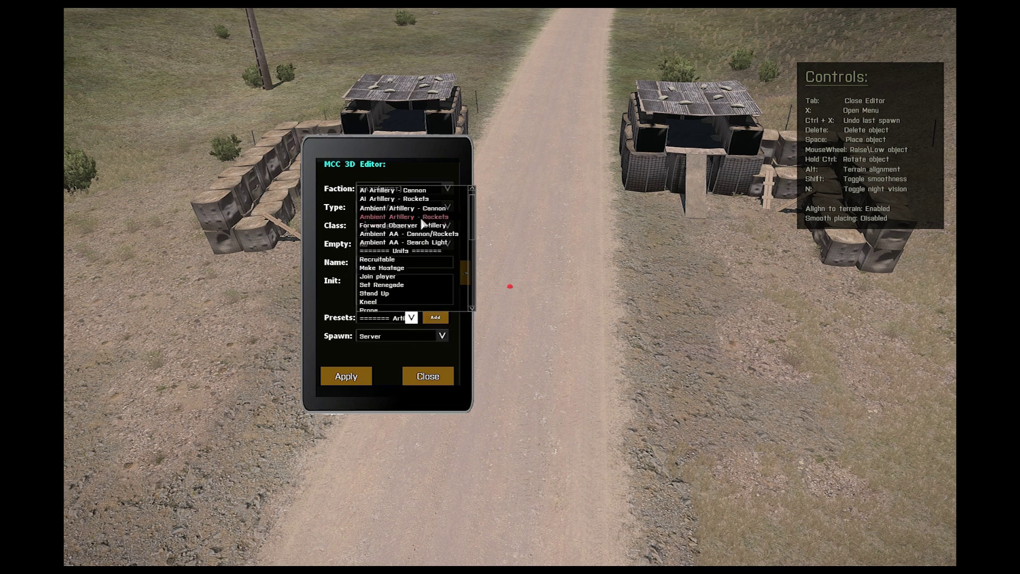
click(396, 217)
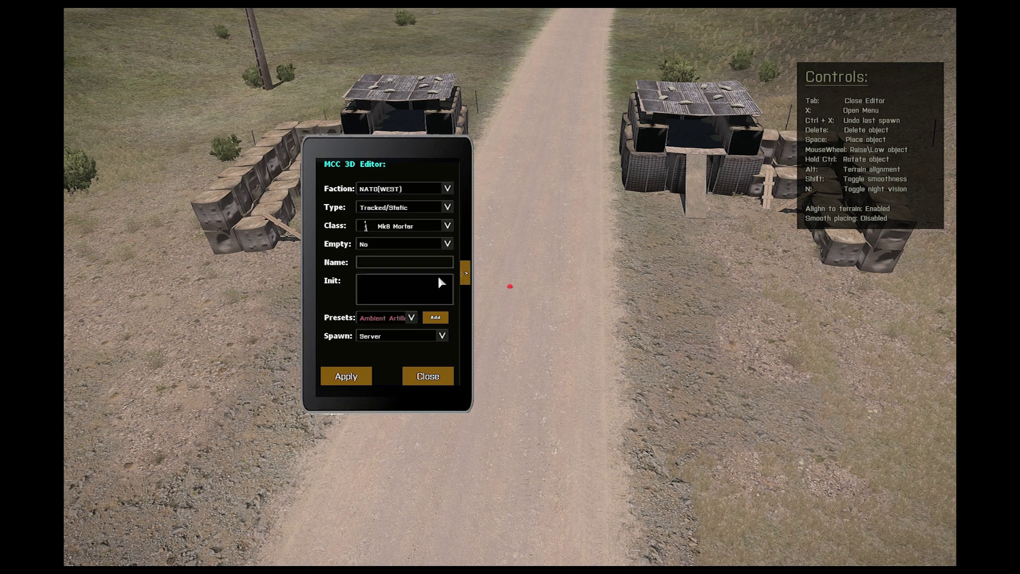
click(435, 318)
click(346, 376)
click(428, 376)
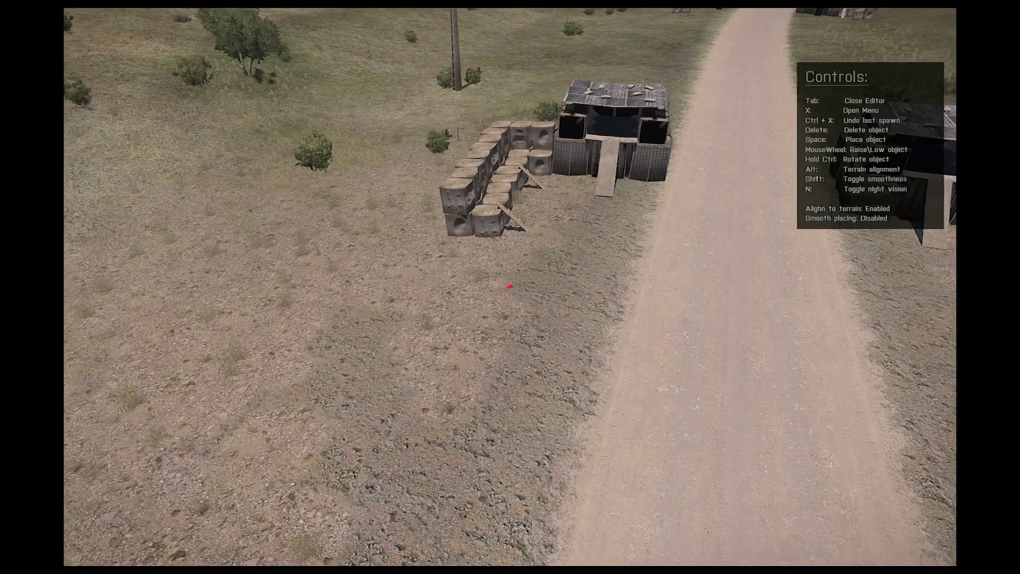
key(s)
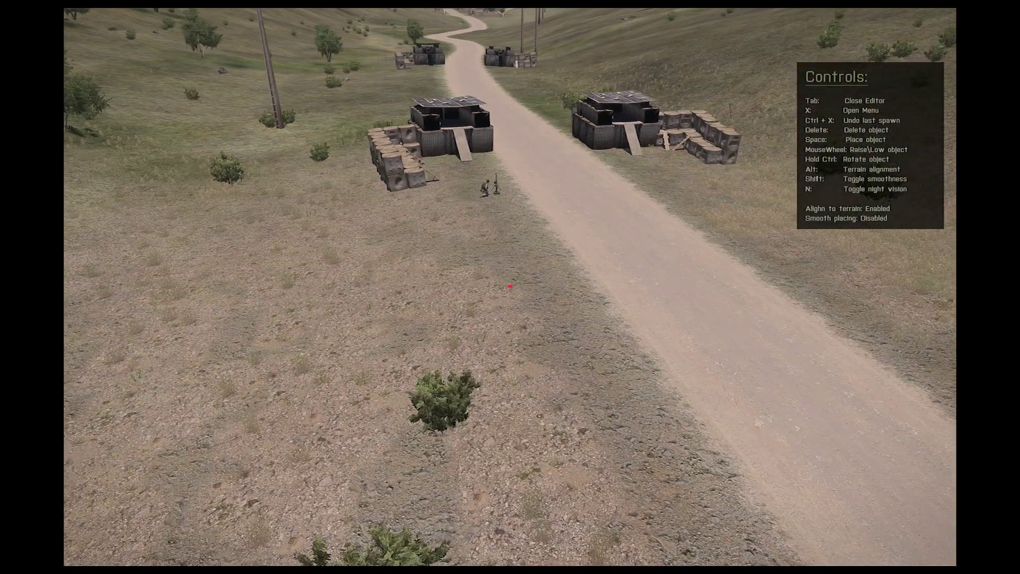
Step: Spawn a kneeling Infantry rifleman with the Kneel preset beside the mortars
key(x)
click(376, 209)
click(372, 218)
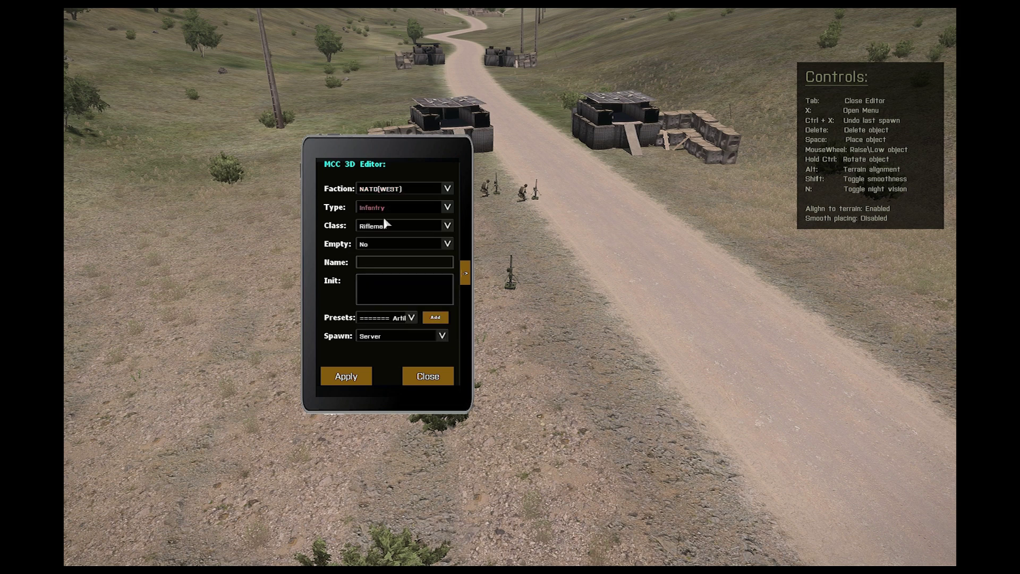
click(386, 318)
scroll(466, 233, down, 5)
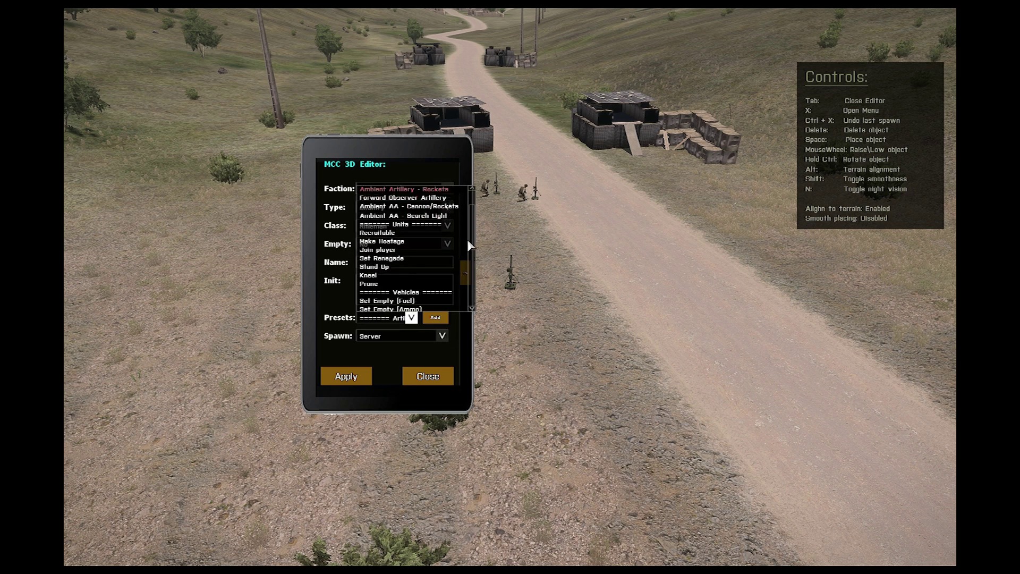
click(385, 270)
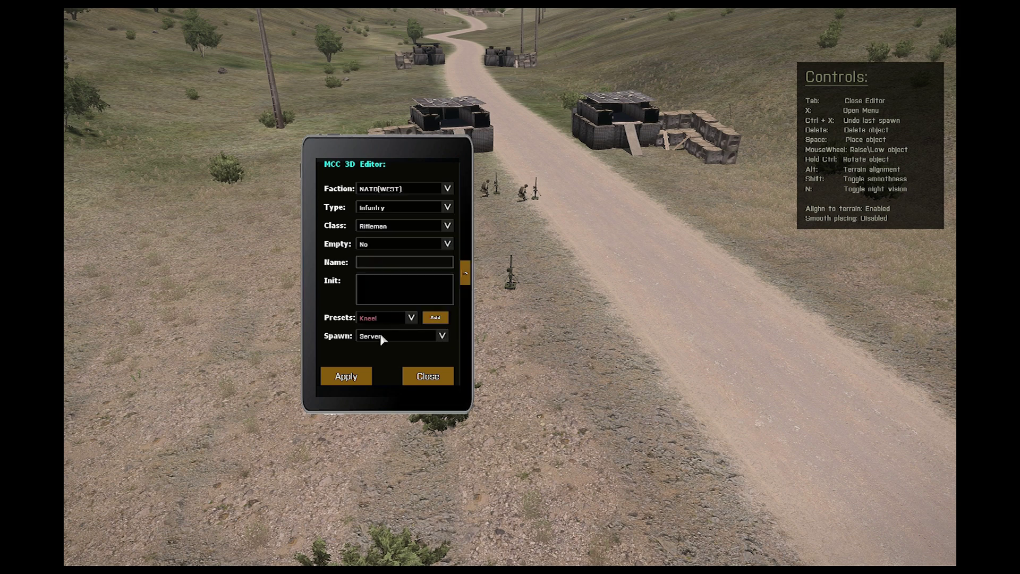
click(348, 376)
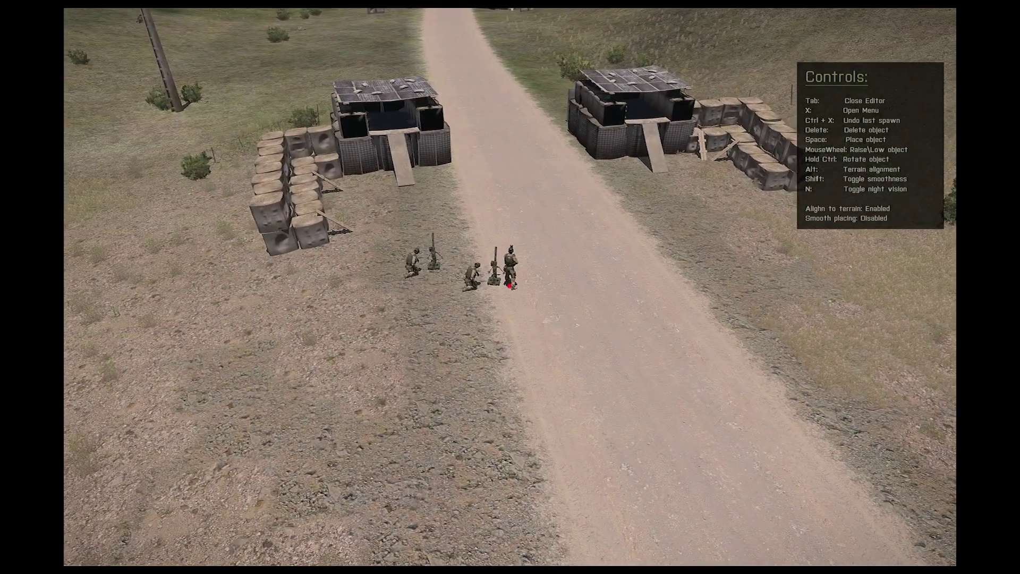
key(s)
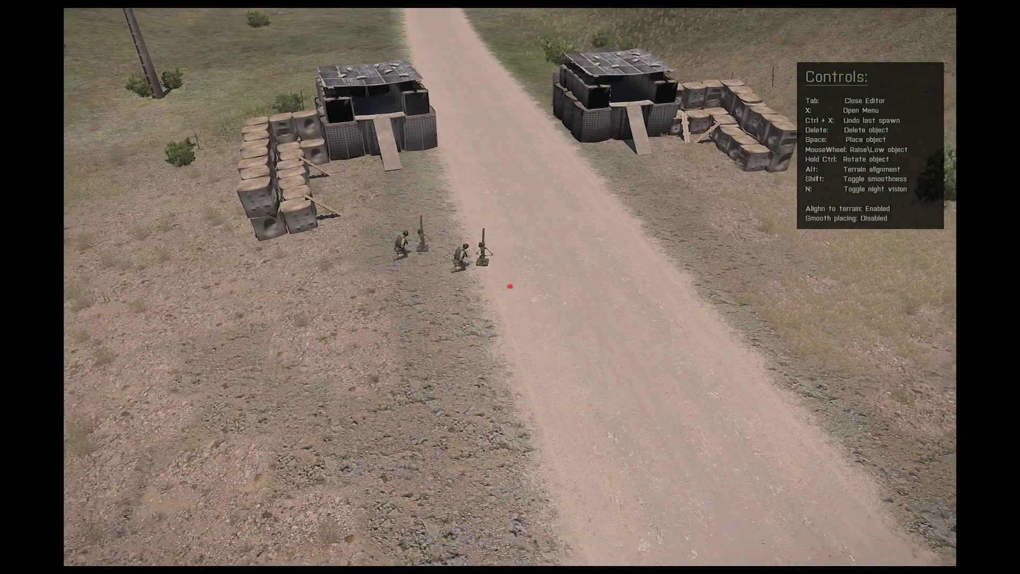
key(w)
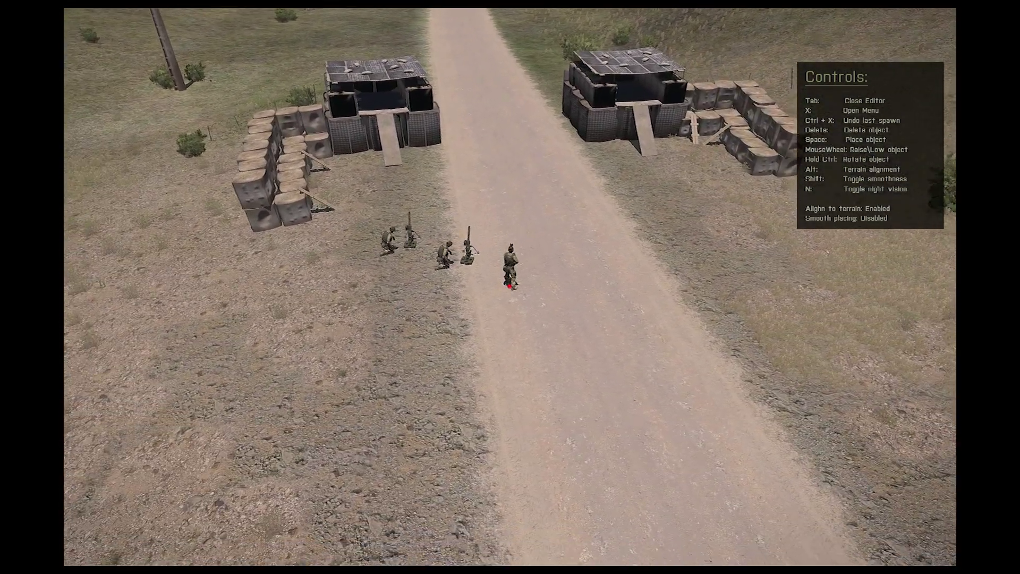
Step: Add a second kneeling rifleman to the mortar team
key(x)
click(390, 318)
scroll(413, 280, down, 1)
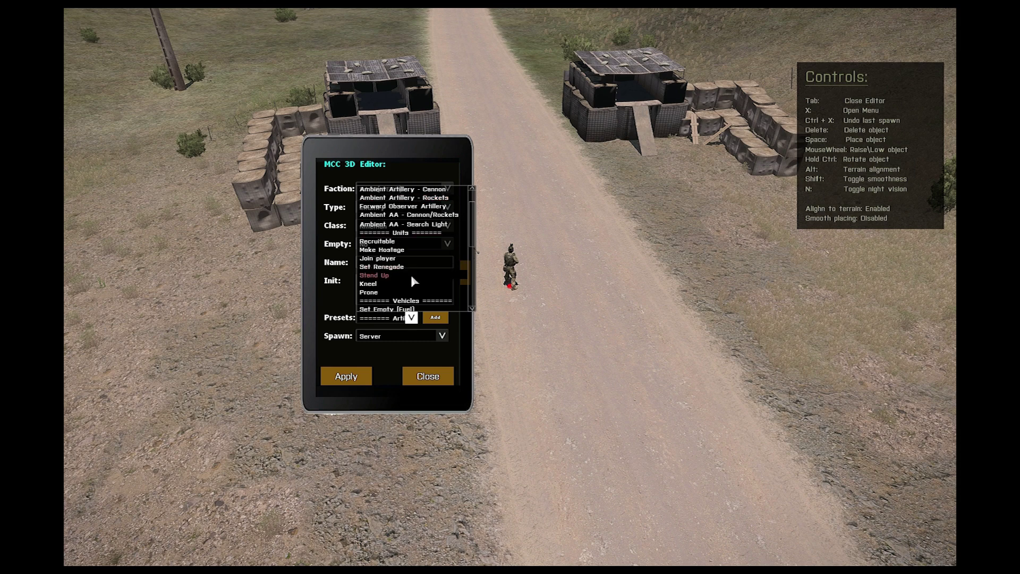
click(368, 284)
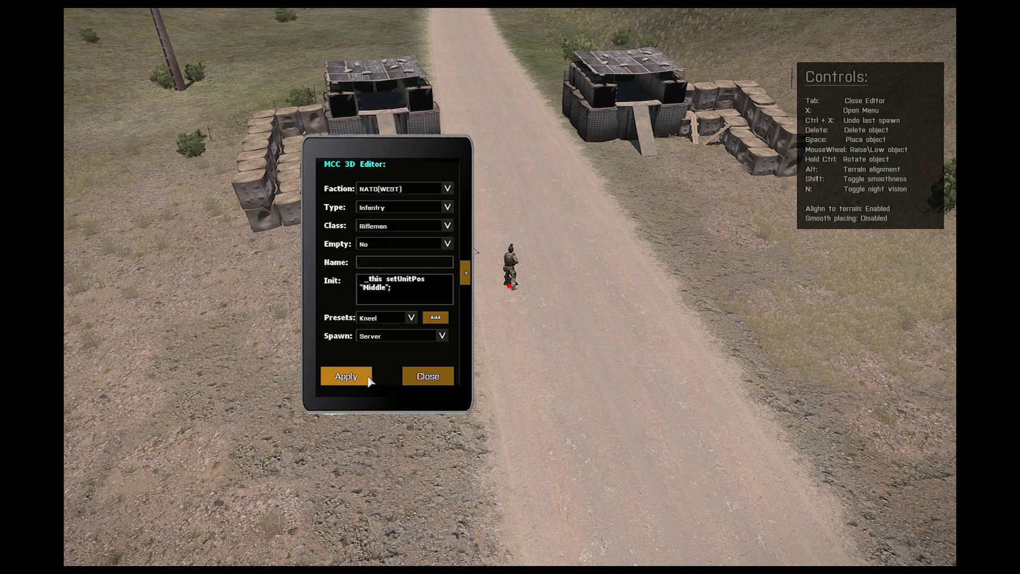
click(427, 377)
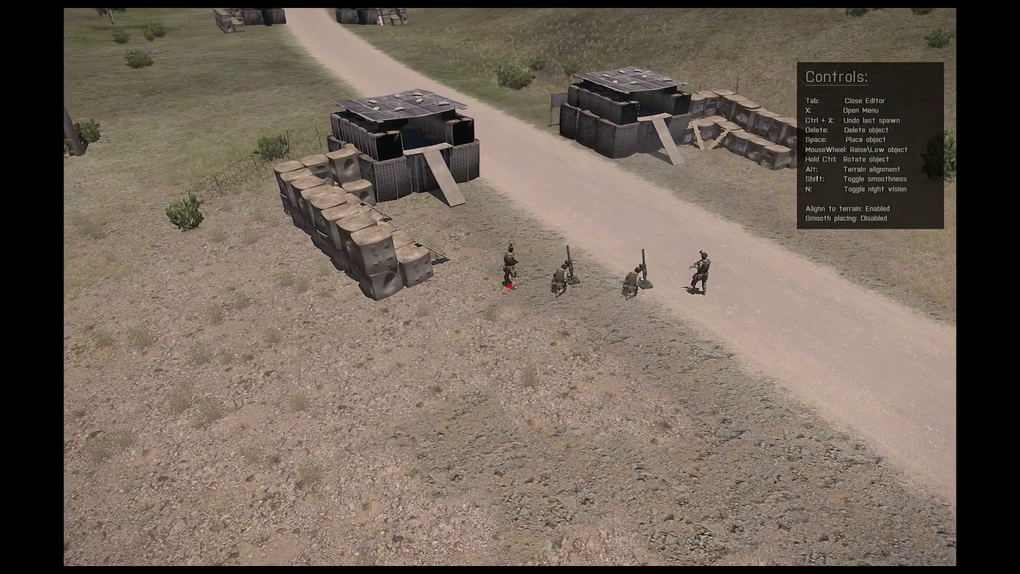
key(s)
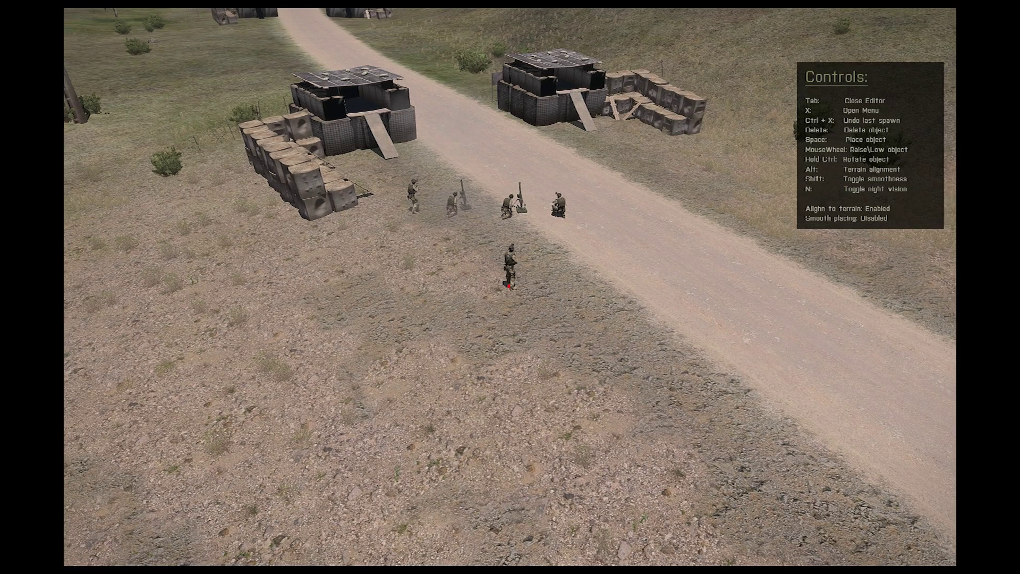
Step: Choose the Officer unit class and spawn it beside the mortar teams
key(x)
click(399, 228)
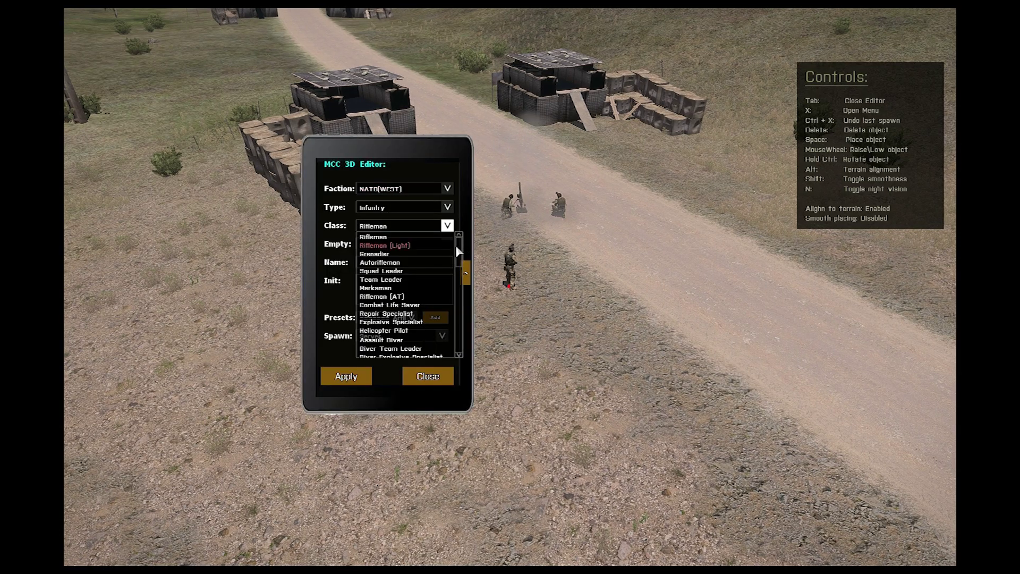
drag(455, 245, 455, 274)
click(378, 317)
click(346, 376)
key(s)
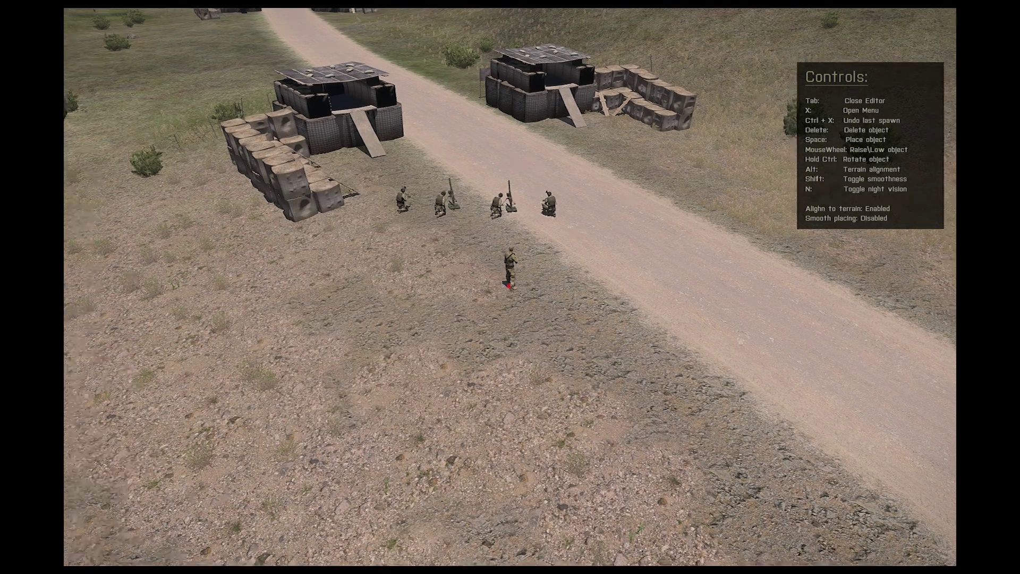
key(w)
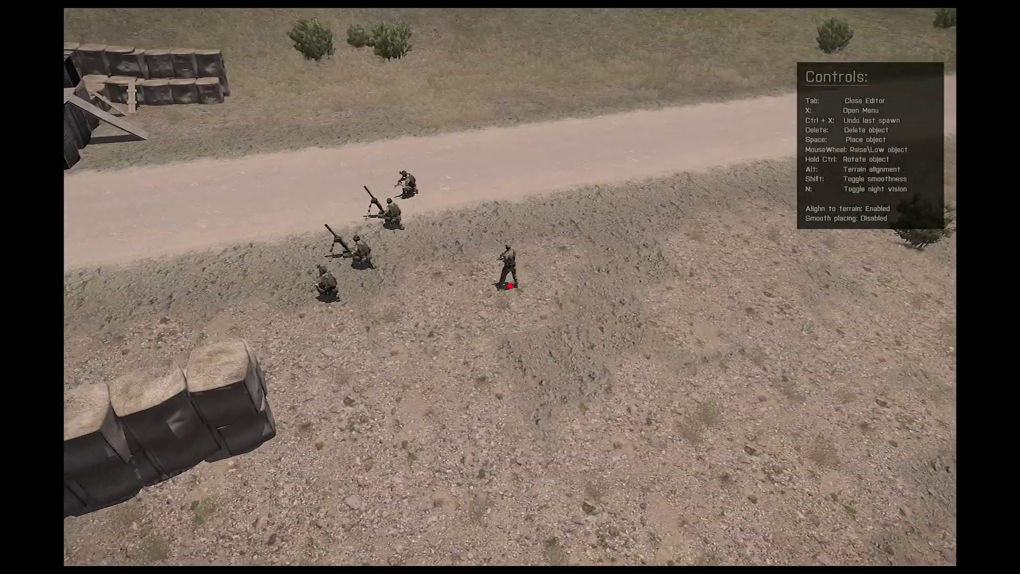
key(a)
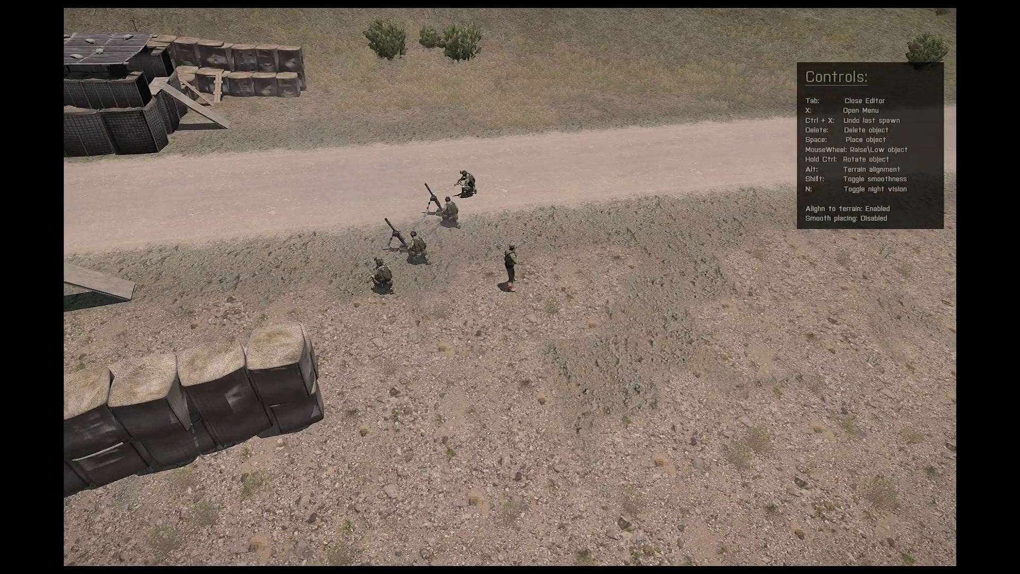
Step: Spawn a Whiteboard (Map of Altis) from Objects (Furniture) and rotate it beside the officer
key(x)
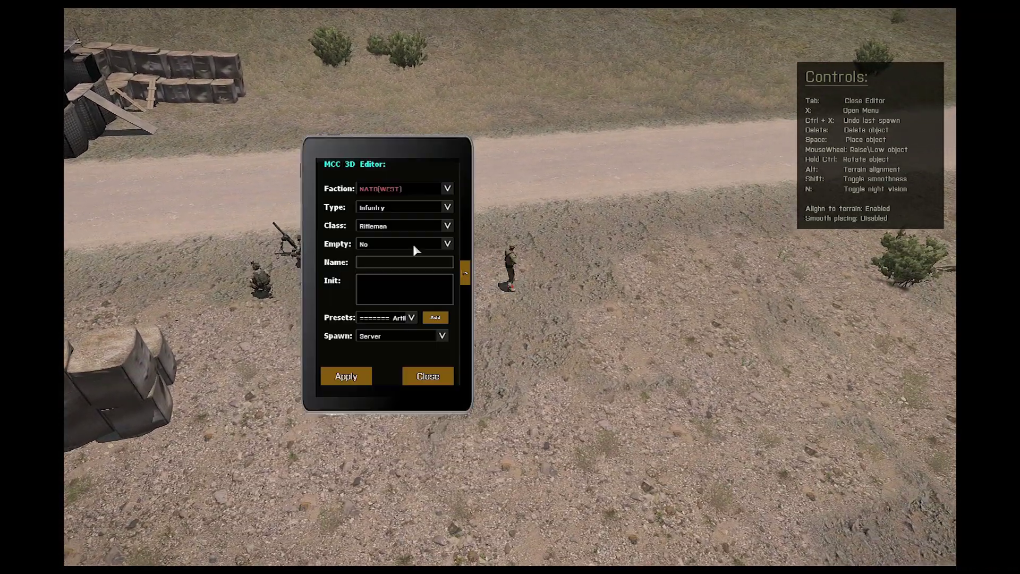
click(381, 209)
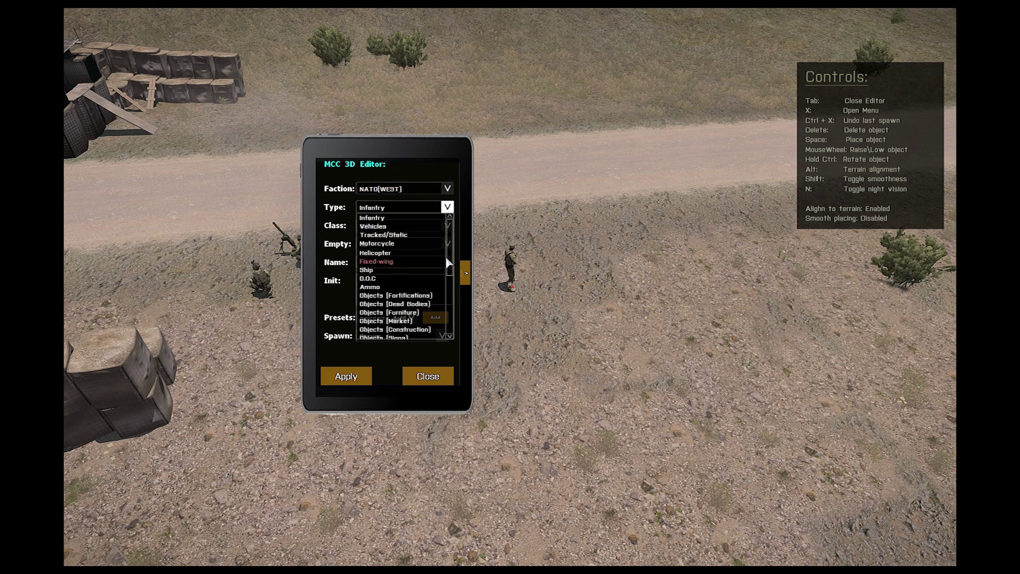
drag(445, 259, 447, 282)
click(393, 267)
click(396, 227)
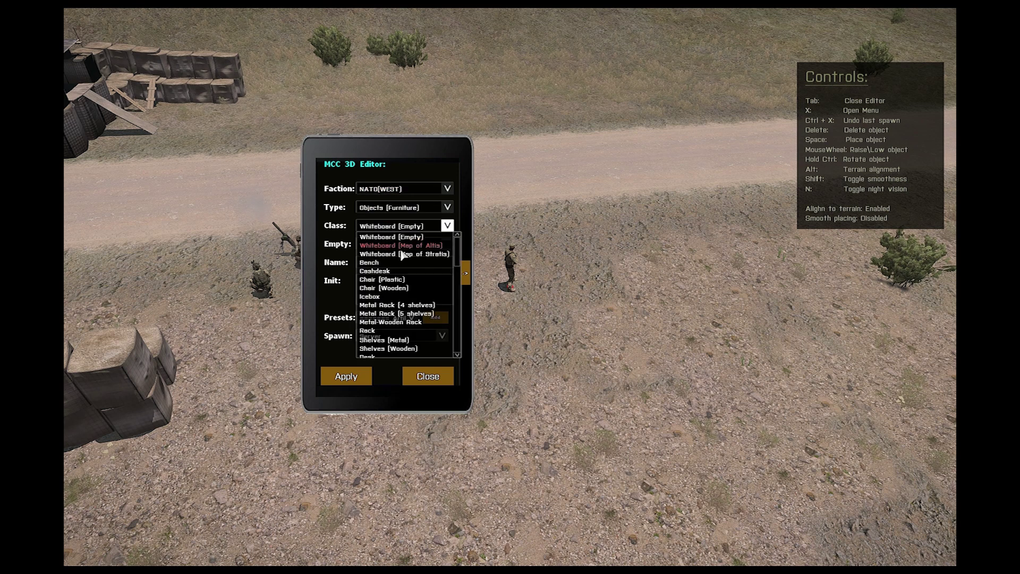
click(400, 247)
click(346, 376)
click(428, 376)
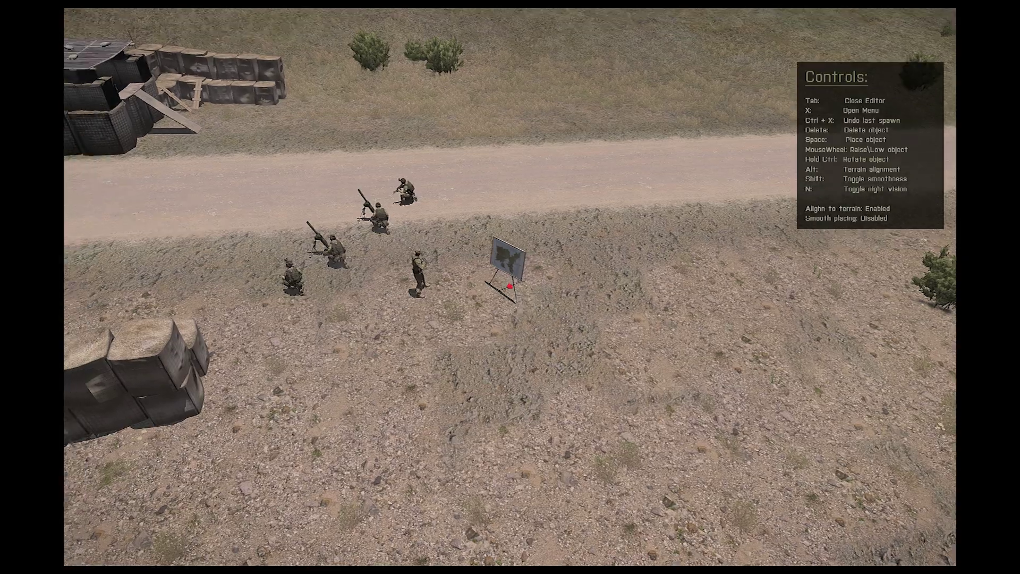
key(ctrl)
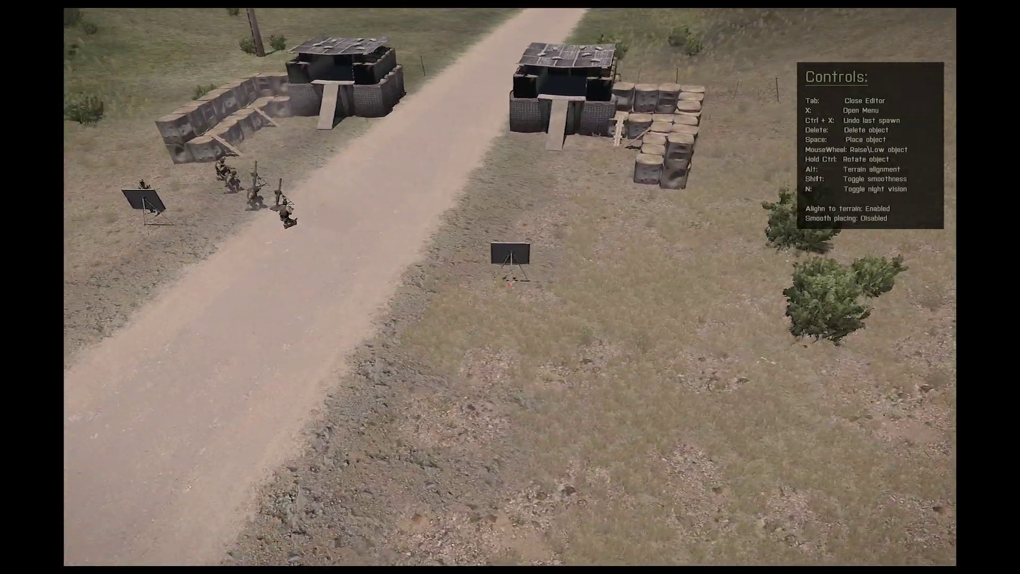
Step: Spawn a Bar Gate from Objects (Structures) across the road between the bunkers
key(x)
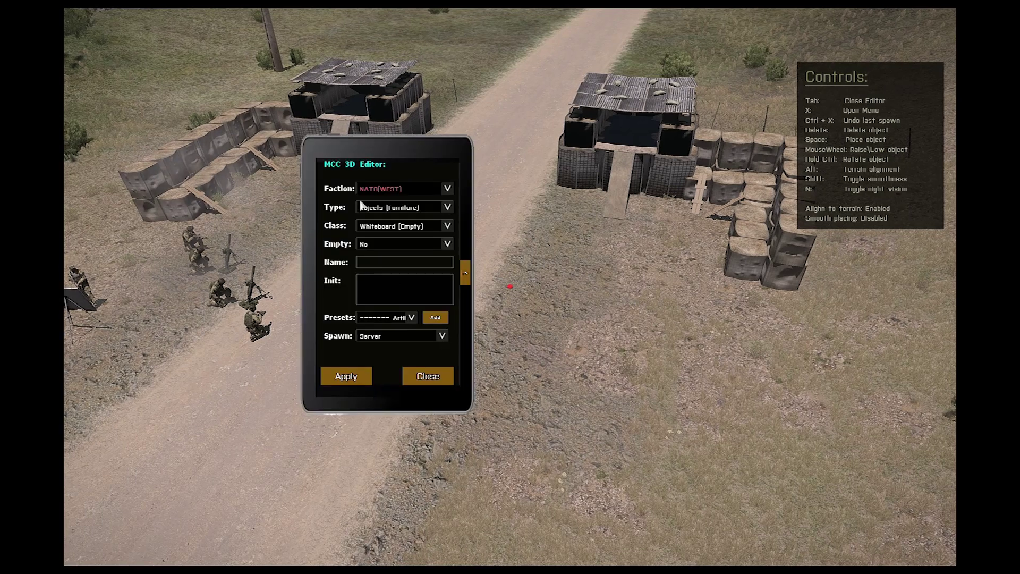
click(362, 206)
drag(450, 229, 449, 282)
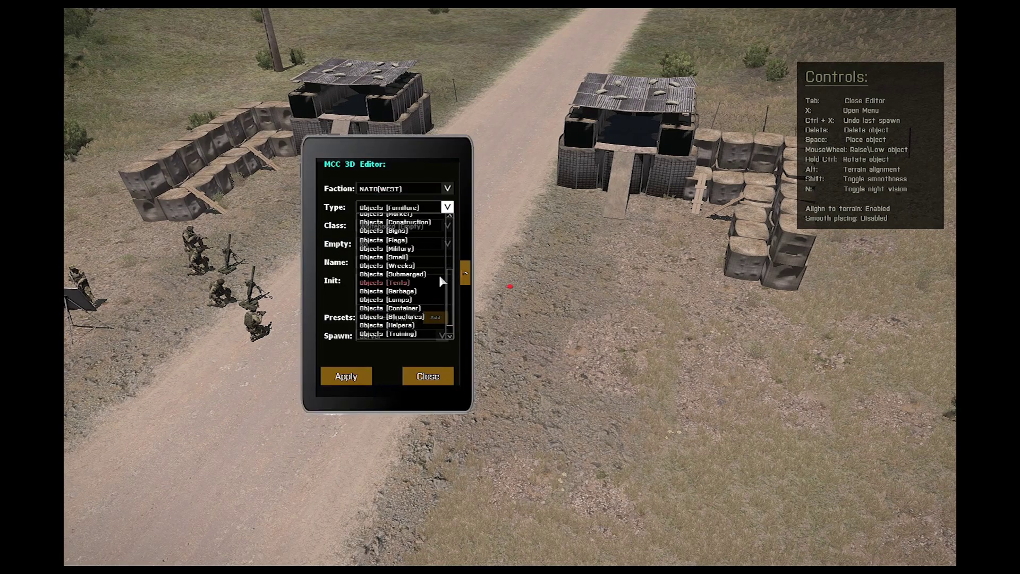
scroll(443, 287, down, 2)
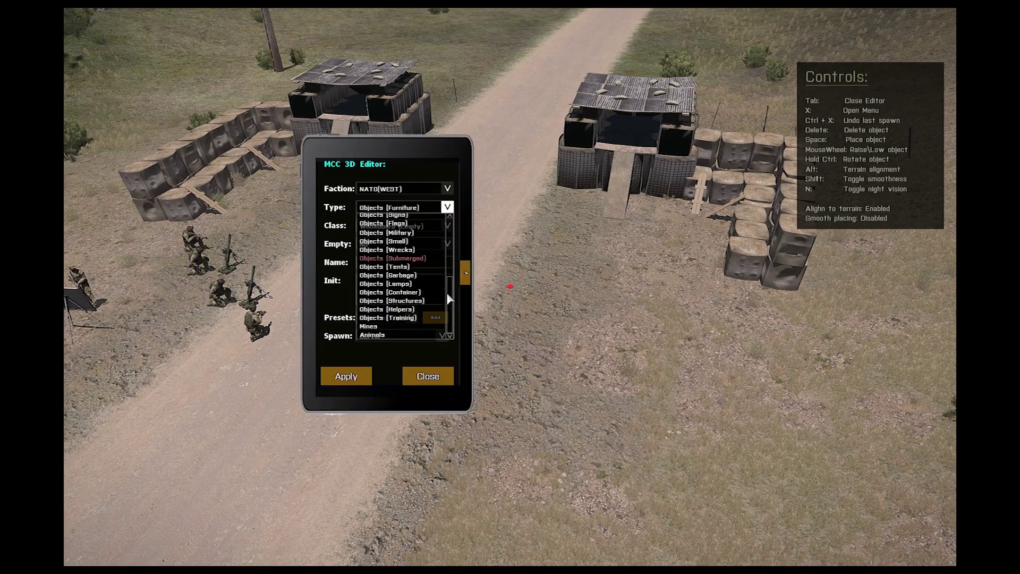
click(398, 302)
click(404, 226)
drag(506, 302, 506, 324)
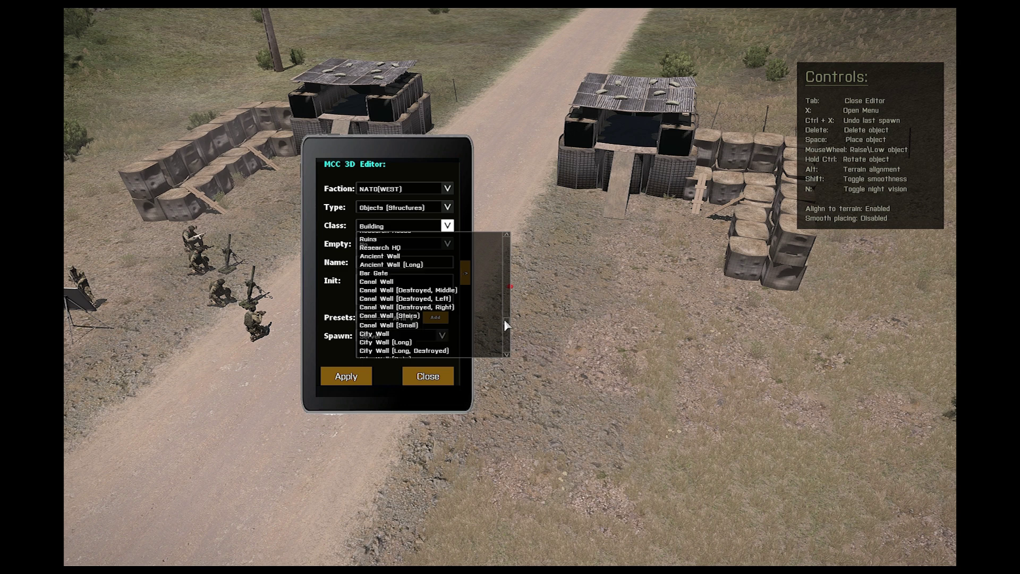
scroll(503, 319, down, 8)
scroll(504, 321, up, 10)
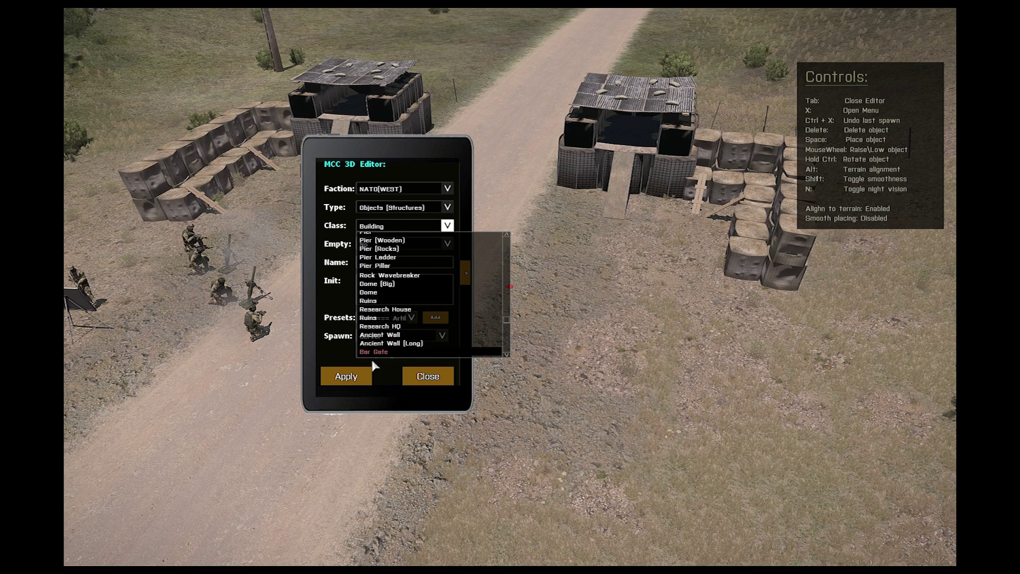
click(377, 353)
click(346, 376)
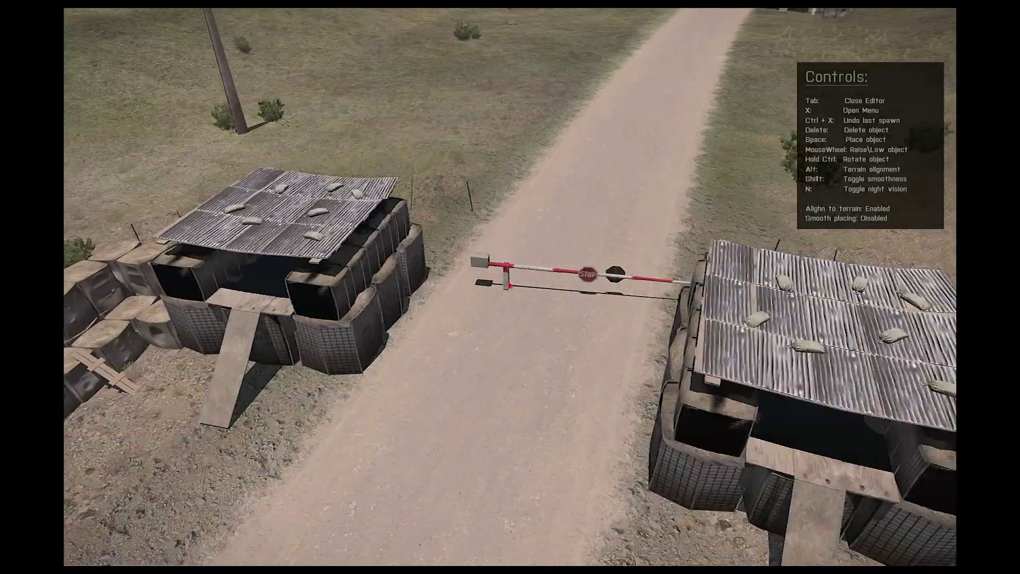
key(Delete)
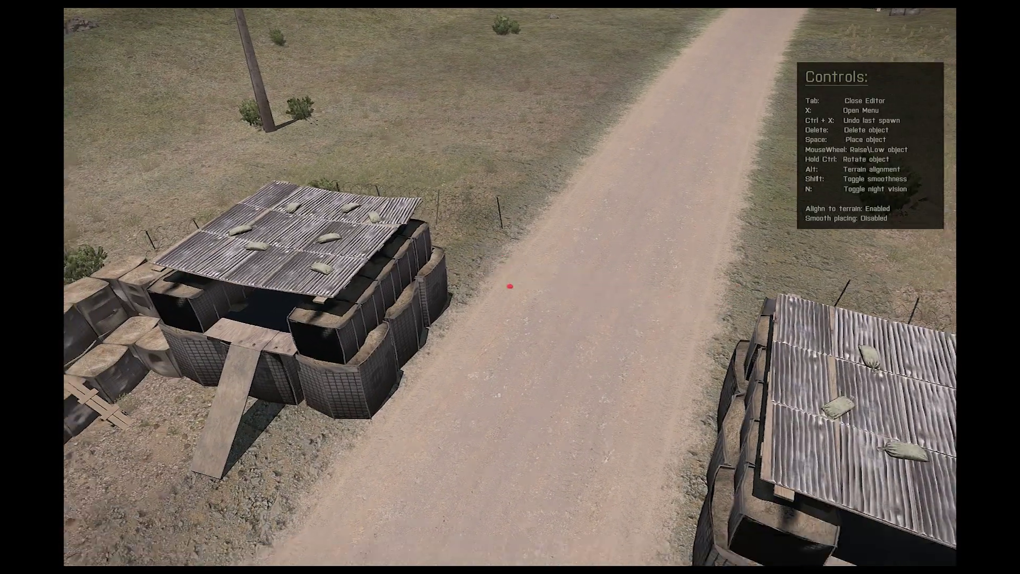
Step: Spawn a Dog (Tricolour) from the Animals type with the MCC 3D editor
key(x)
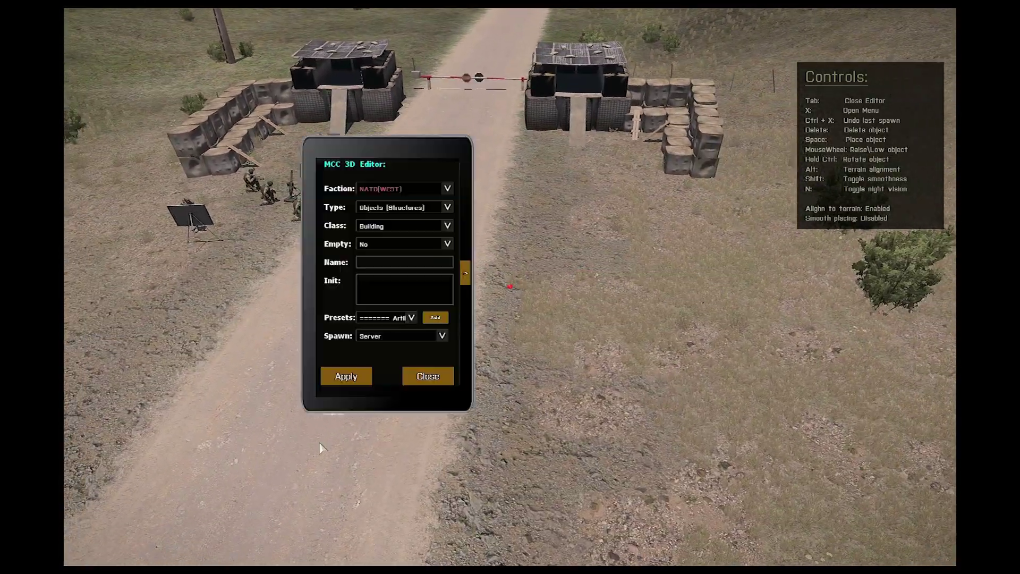
click(401, 221)
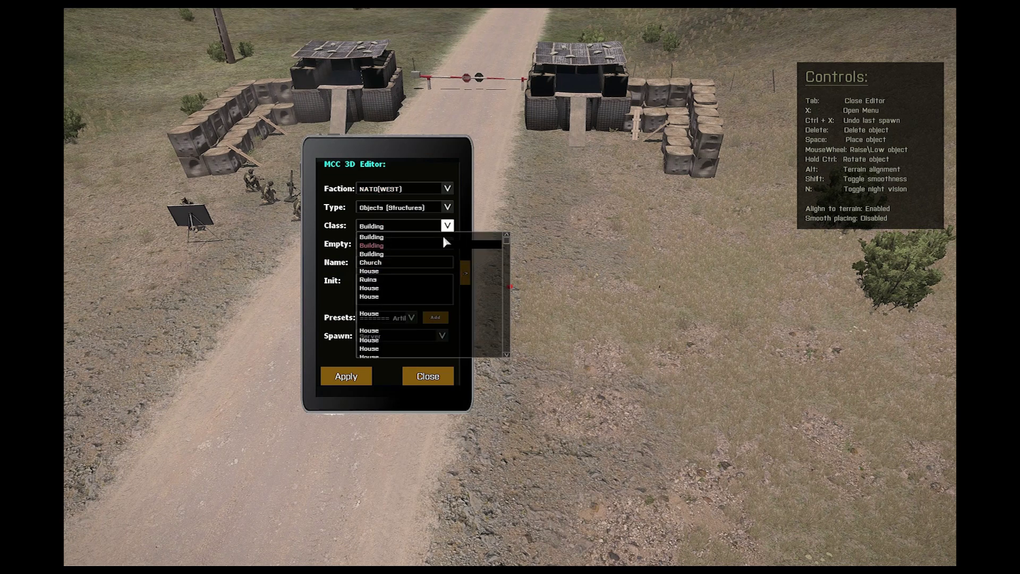
click(394, 209)
scroll(452, 233, down, 2)
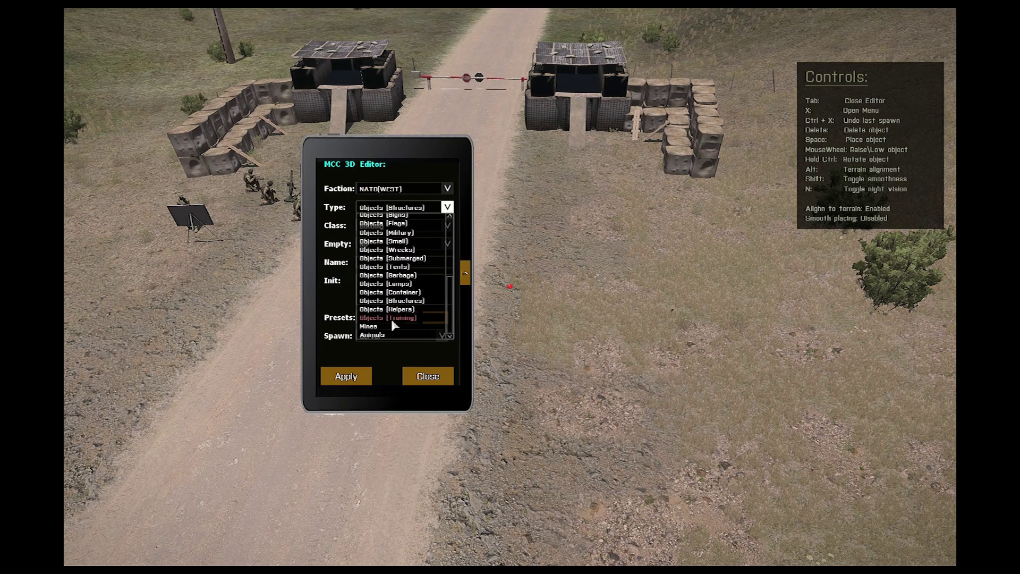
click(370, 326)
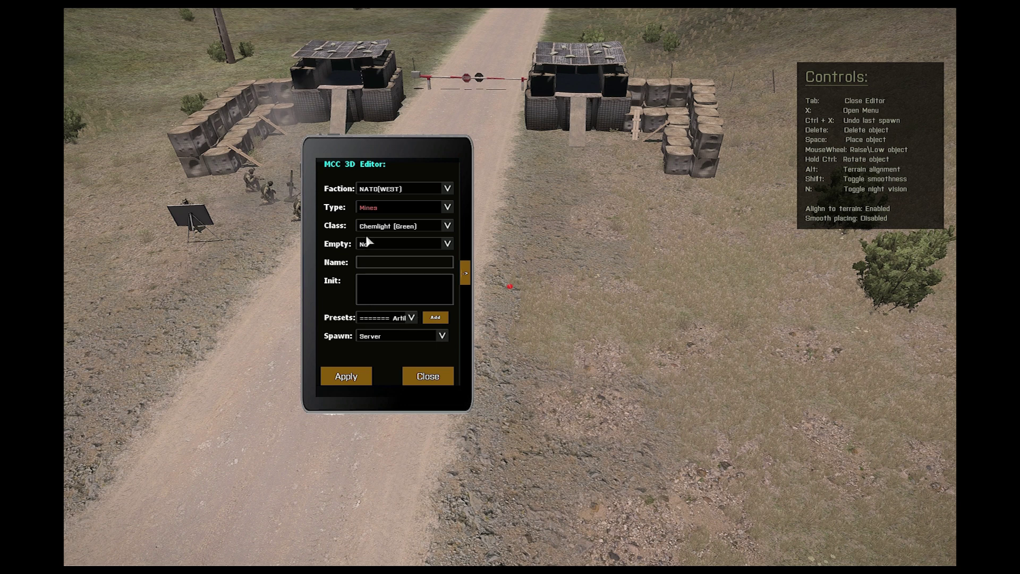
click(372, 207)
click(381, 333)
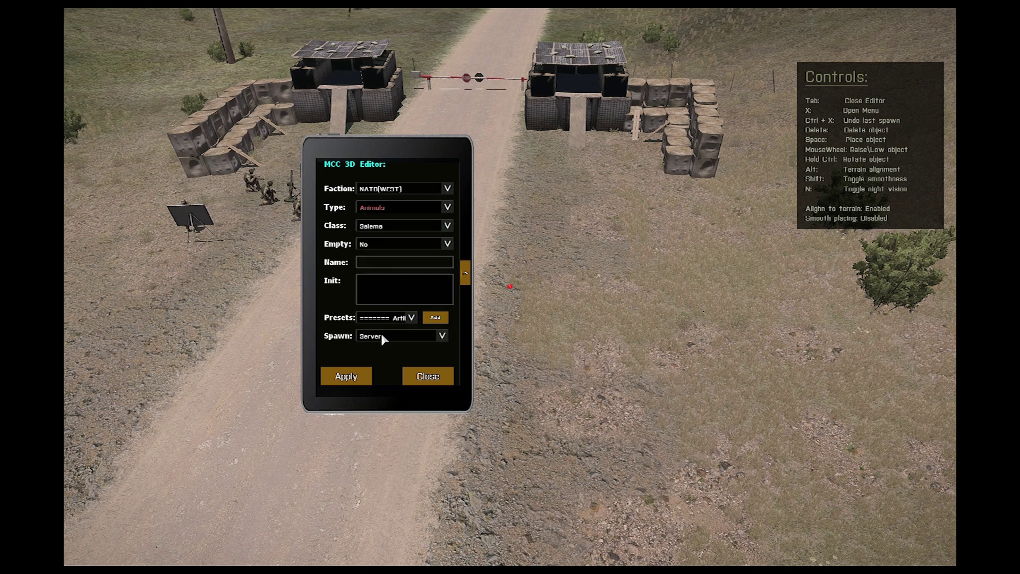
click(375, 226)
drag(447, 243, 444, 273)
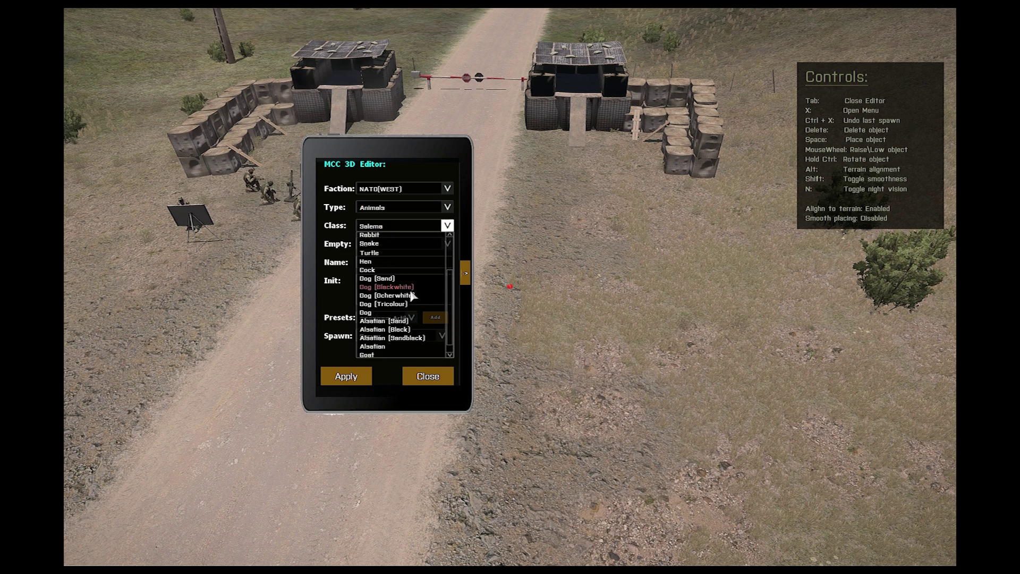
click(409, 304)
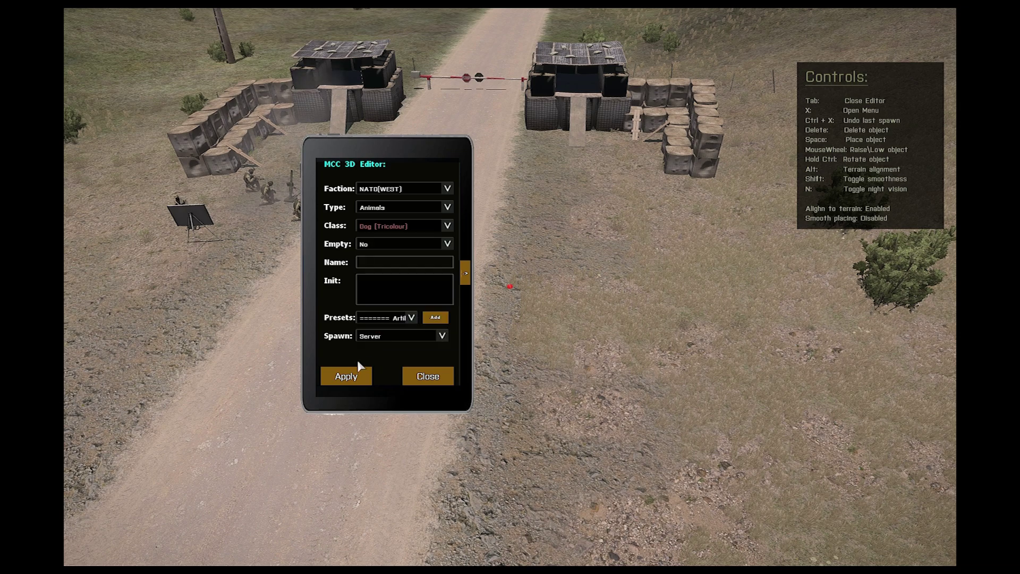
click(346, 377)
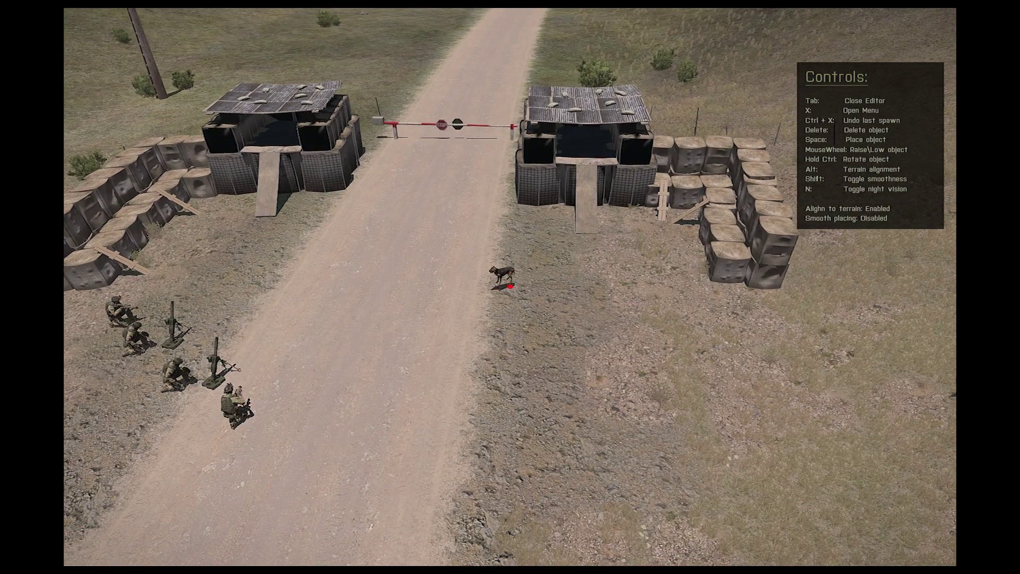
Step: Look over the checkpoint, then leave the 3D editor for the MCC tablet console
key(d)
key(d)
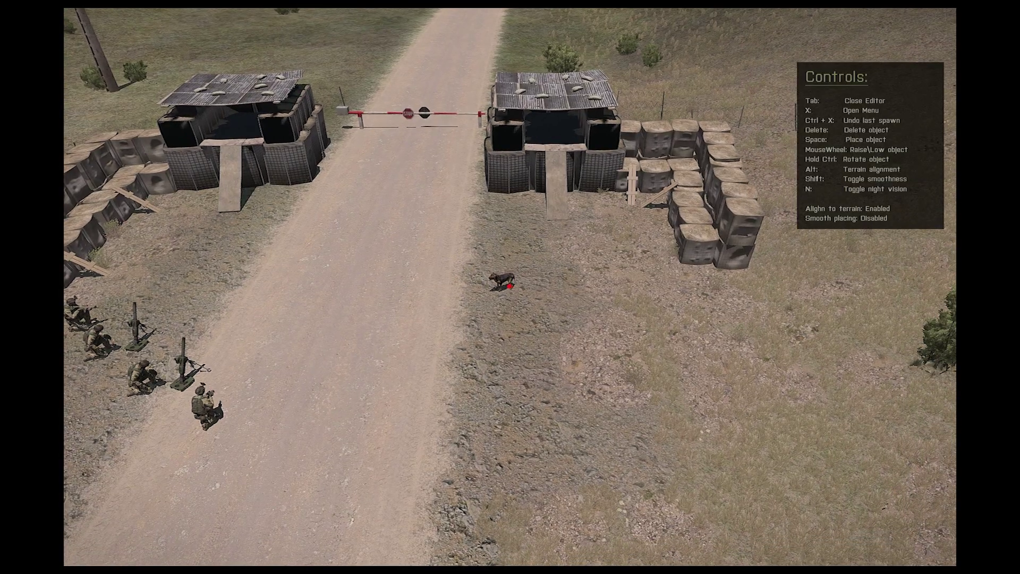
key(s)
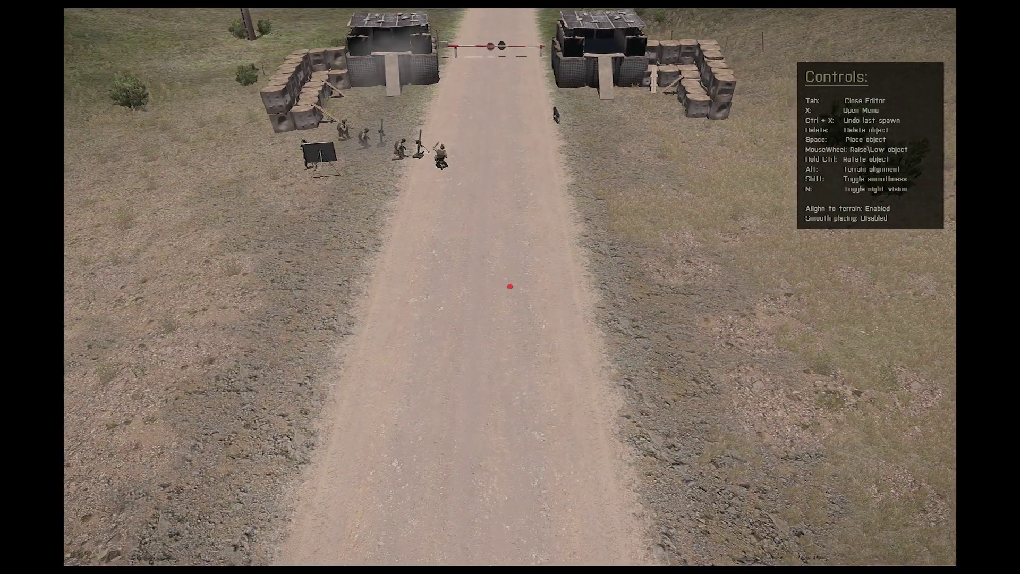
key(w)
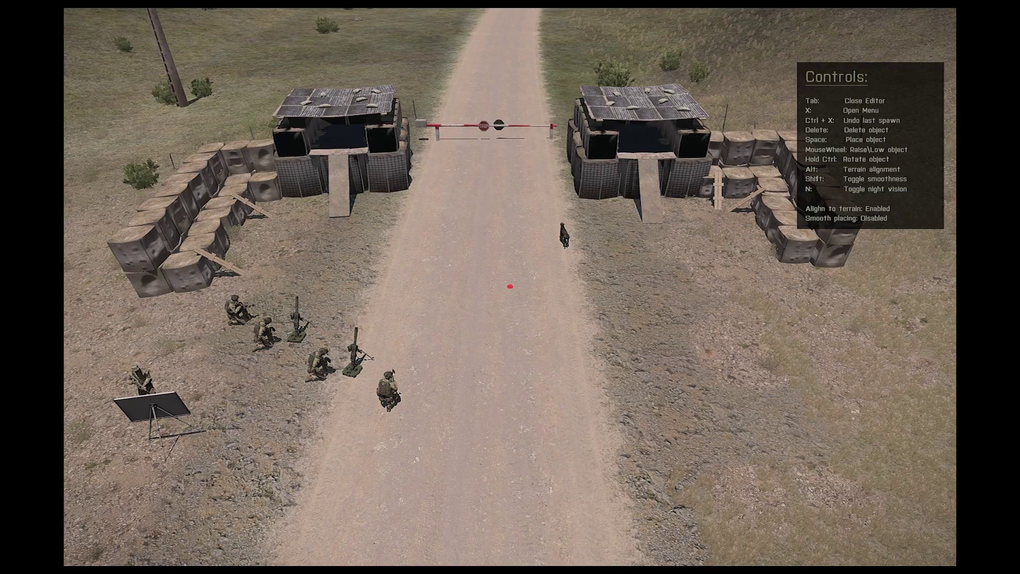
key(Tab)
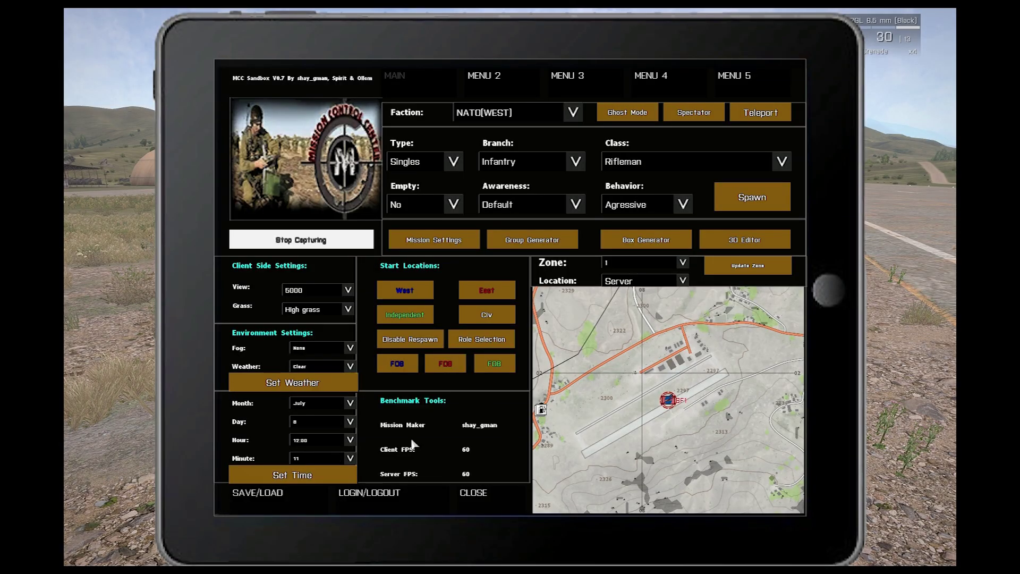
Step: In the SAVE/LOAD window, enter 'Test' as the save name
click(302, 493)
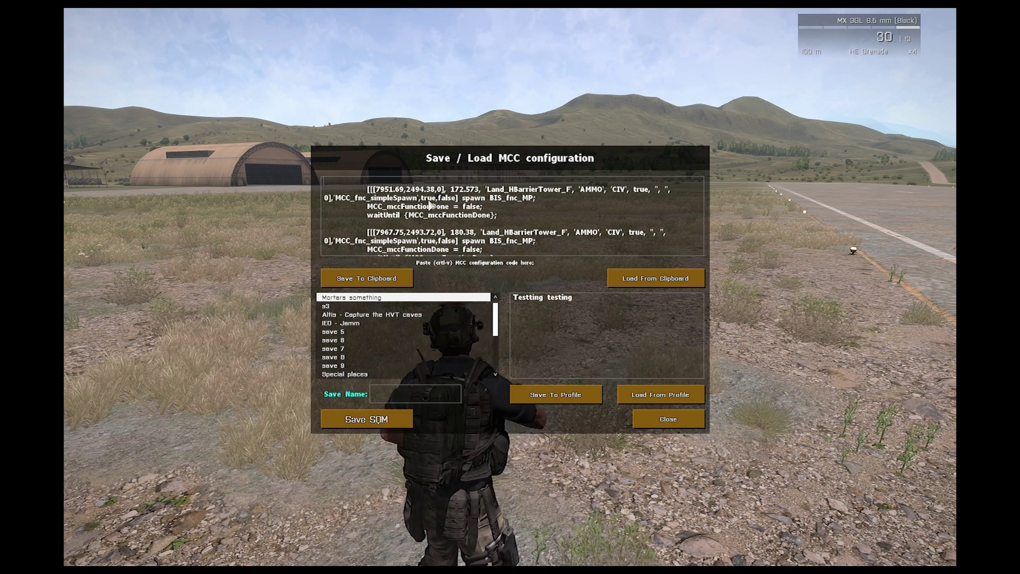
drag(344, 184, 522, 249)
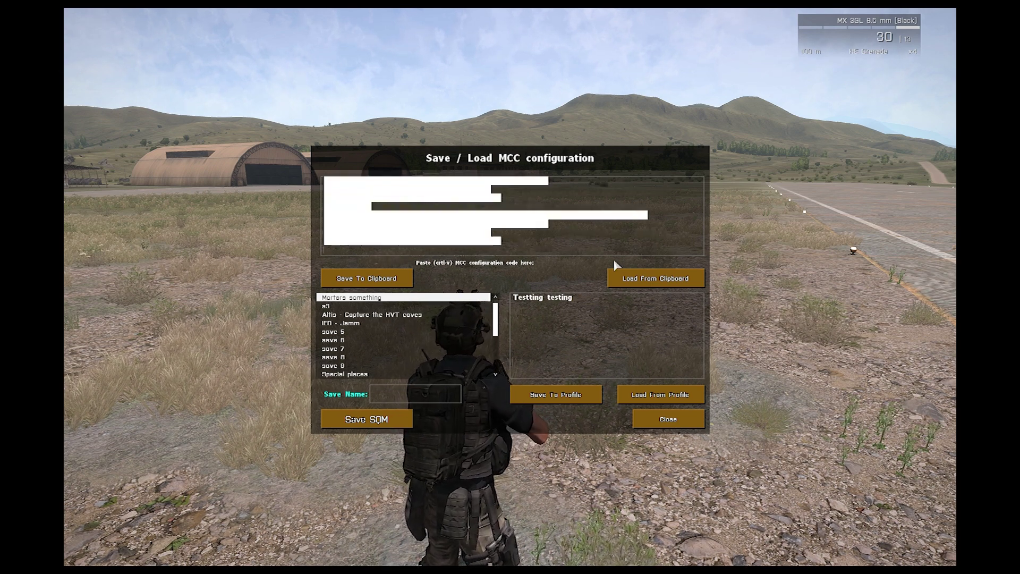
click(412, 392)
text(Test)
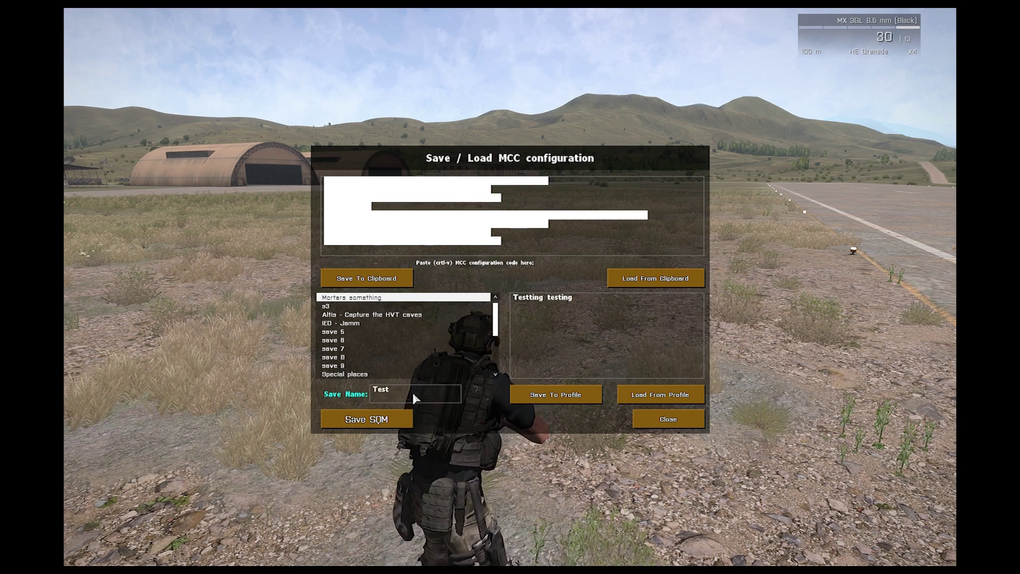
double_click(563, 297)
key(ctrl+a)
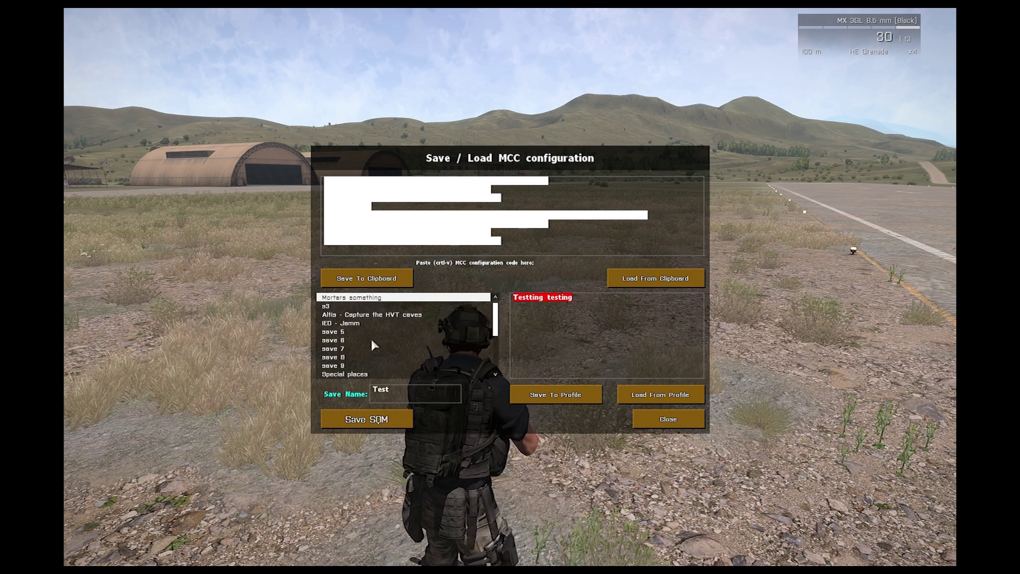
Step: Save the configuration to the profile, copy it as an SQM mission, and close the window
click(555, 398)
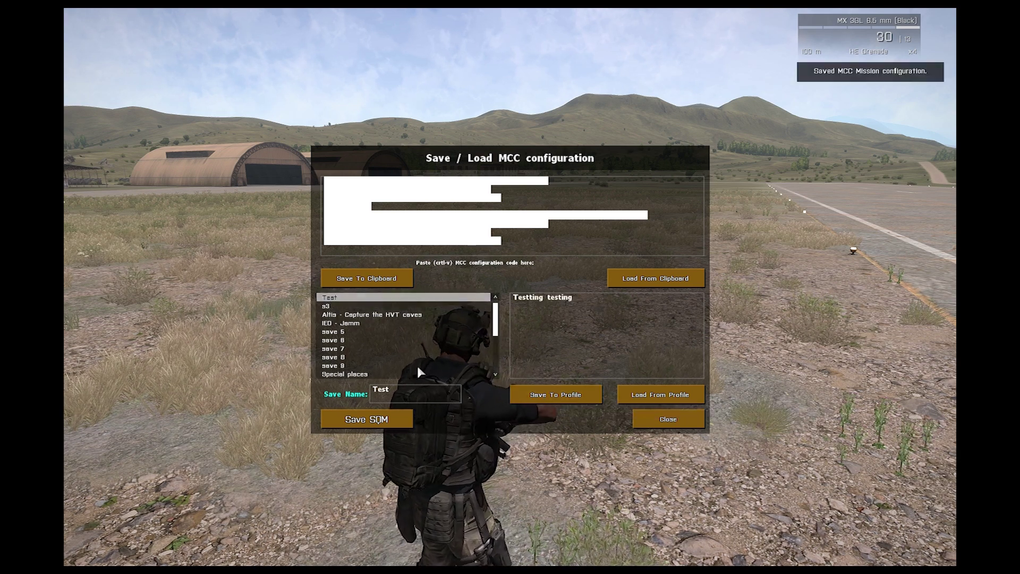
click(398, 414)
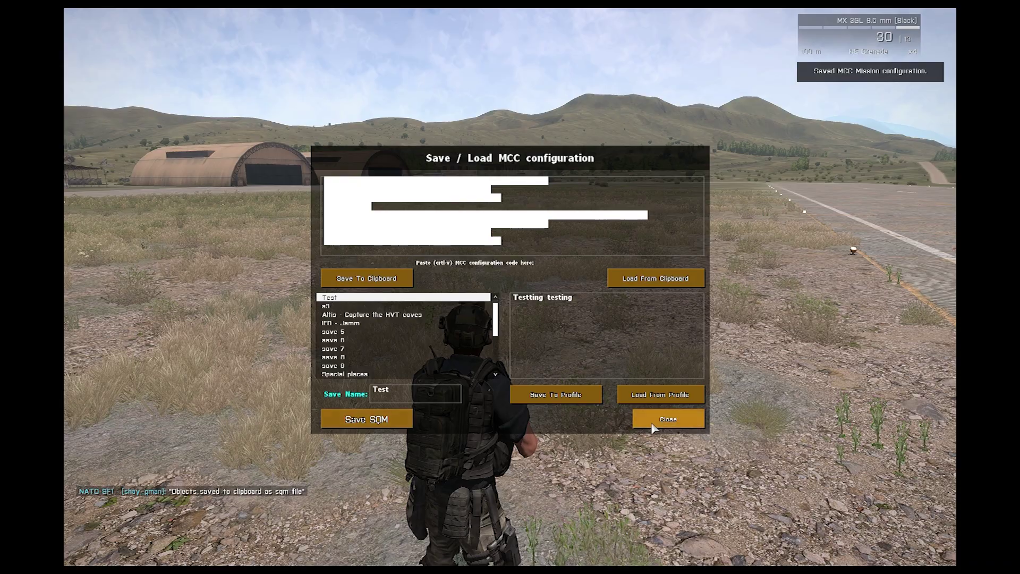
click(668, 419)
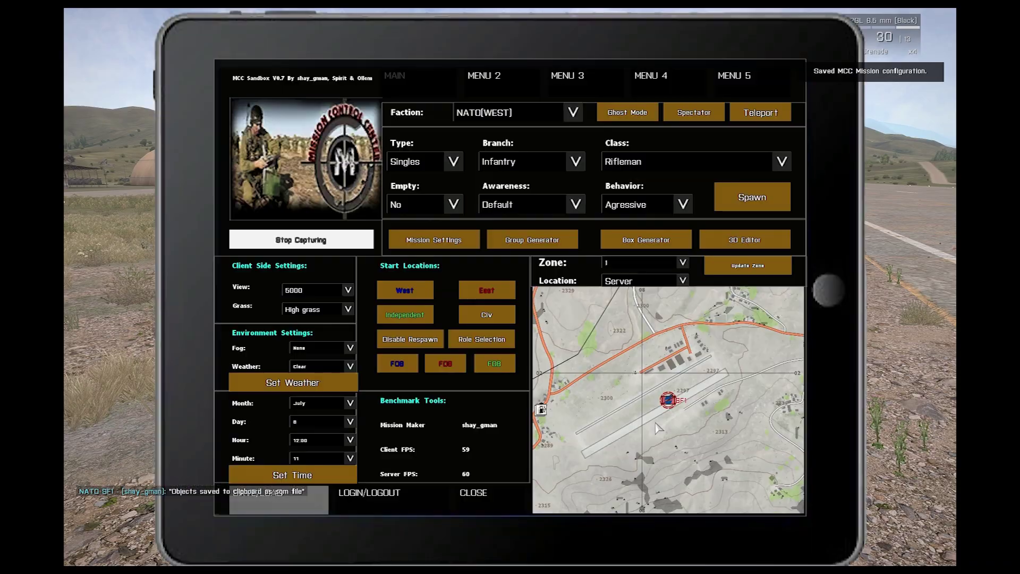
Step: Abort the running MCC mission and select 1.Takistan on the Create Game screen
click(499, 497)
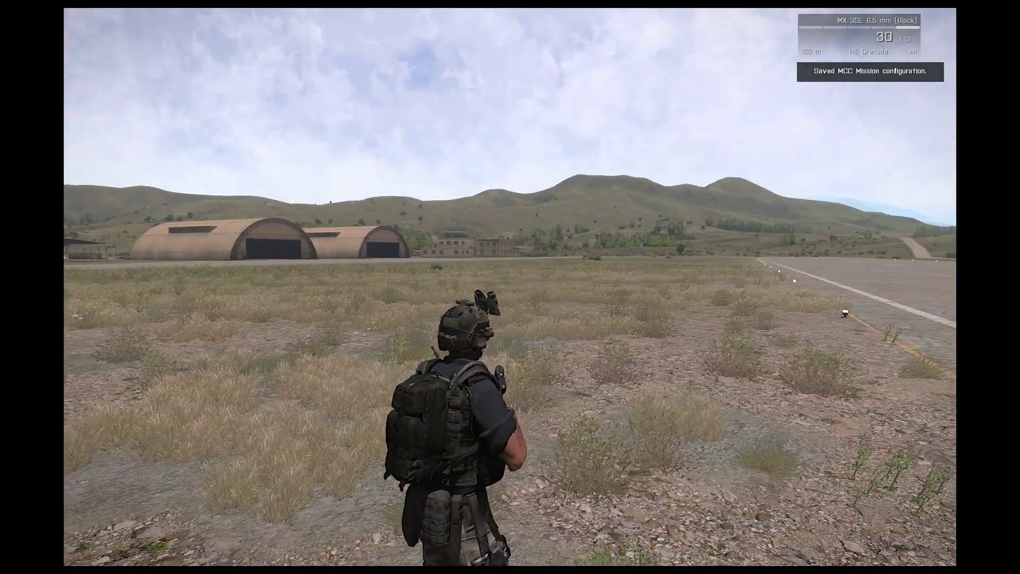
key(Escape)
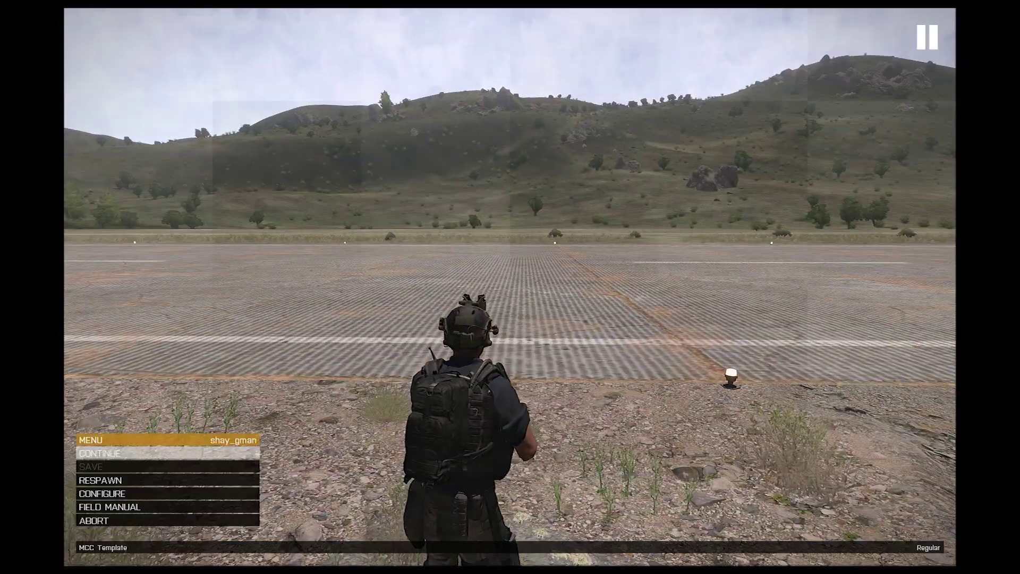
click(94, 521)
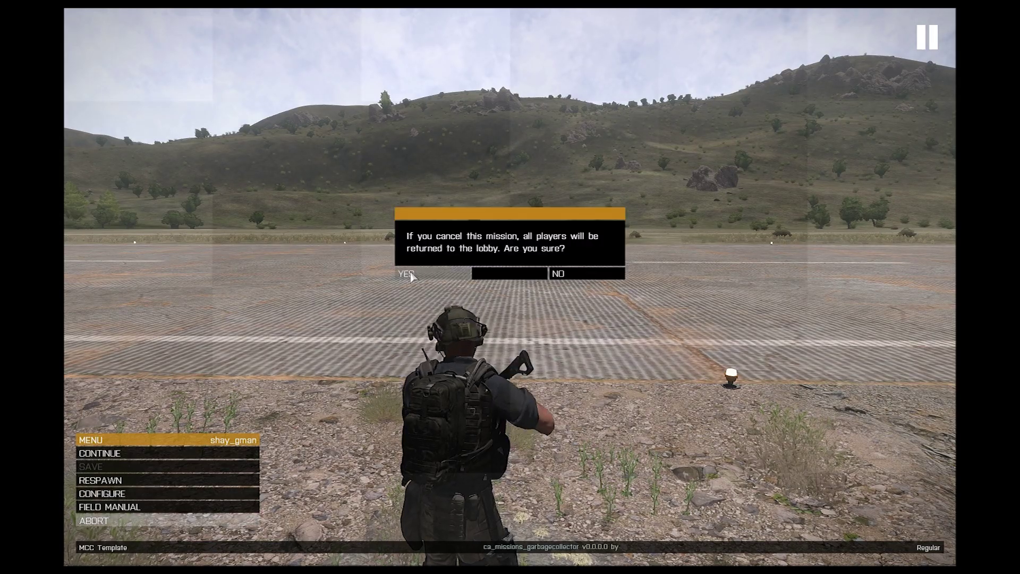
click(405, 274)
click(679, 423)
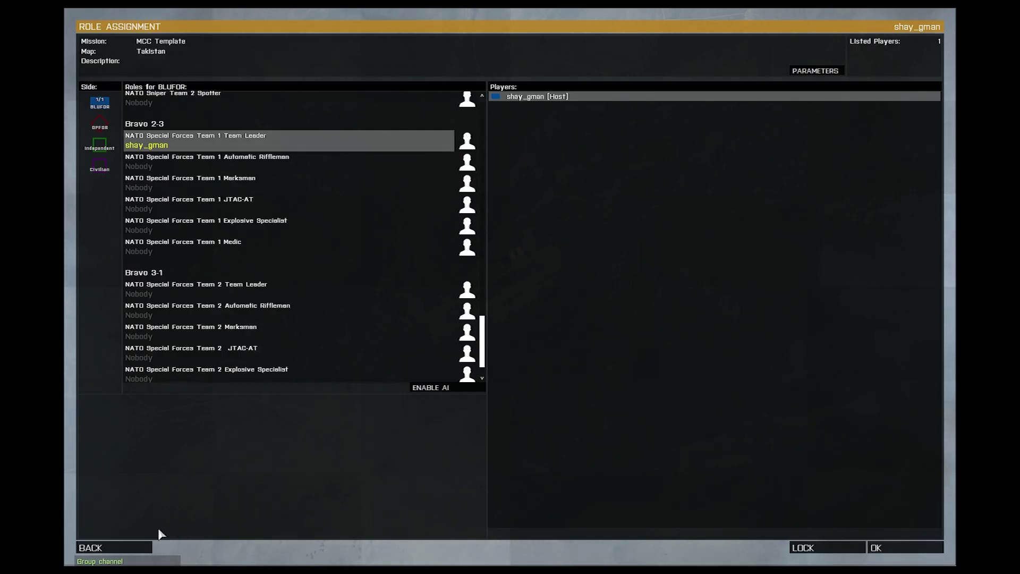
click(134, 548)
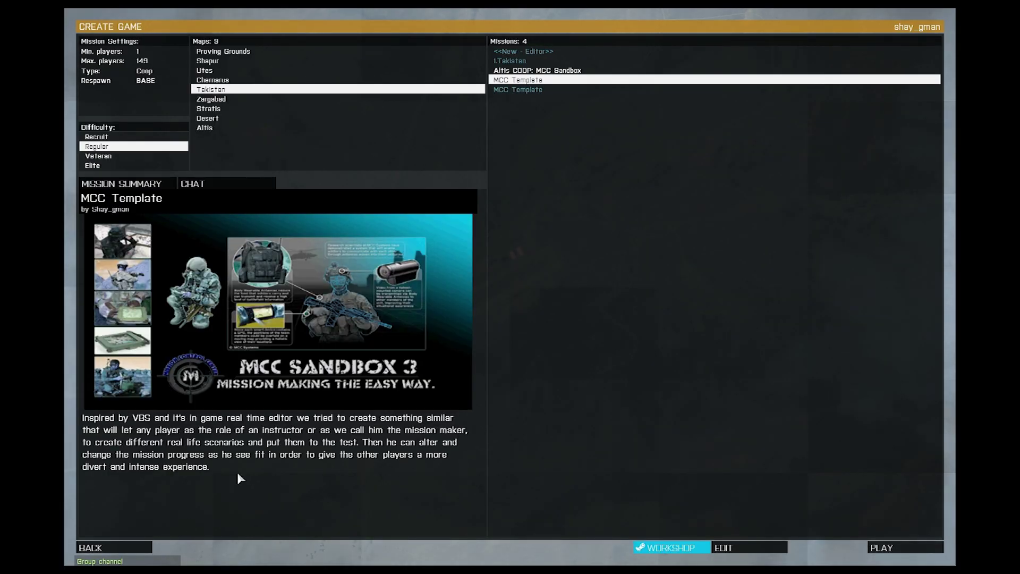
click(507, 61)
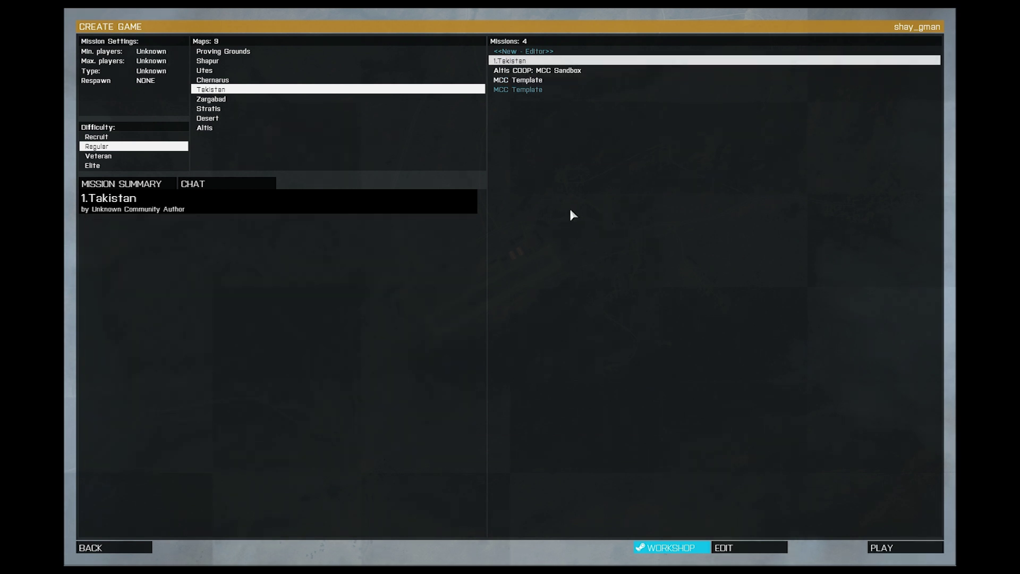
Step: In the 1.Takistan editor, place a player-controlled rifleman near the roadblock and preview the mission
click(754, 551)
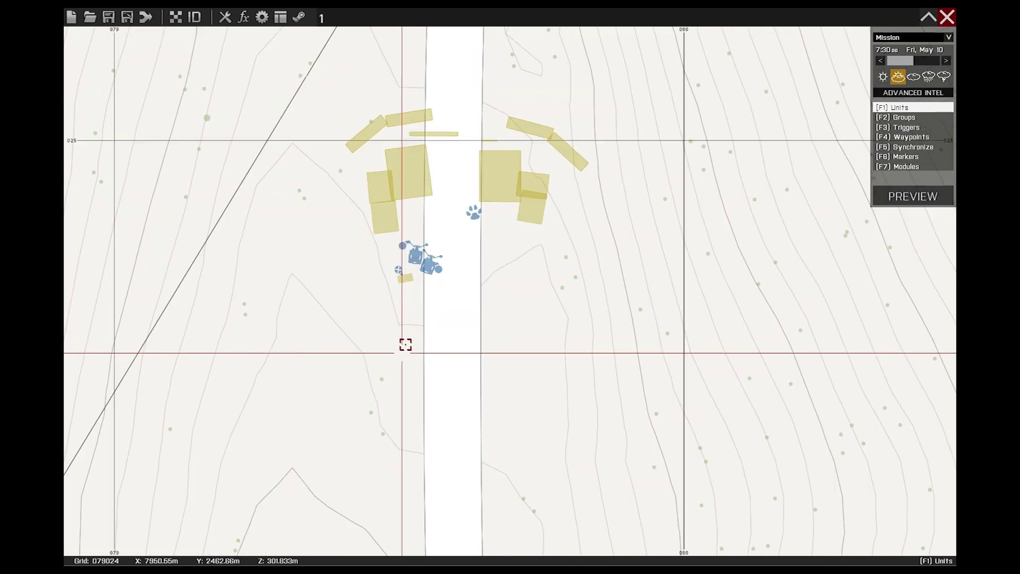
double_click(483, 318)
click(369, 277)
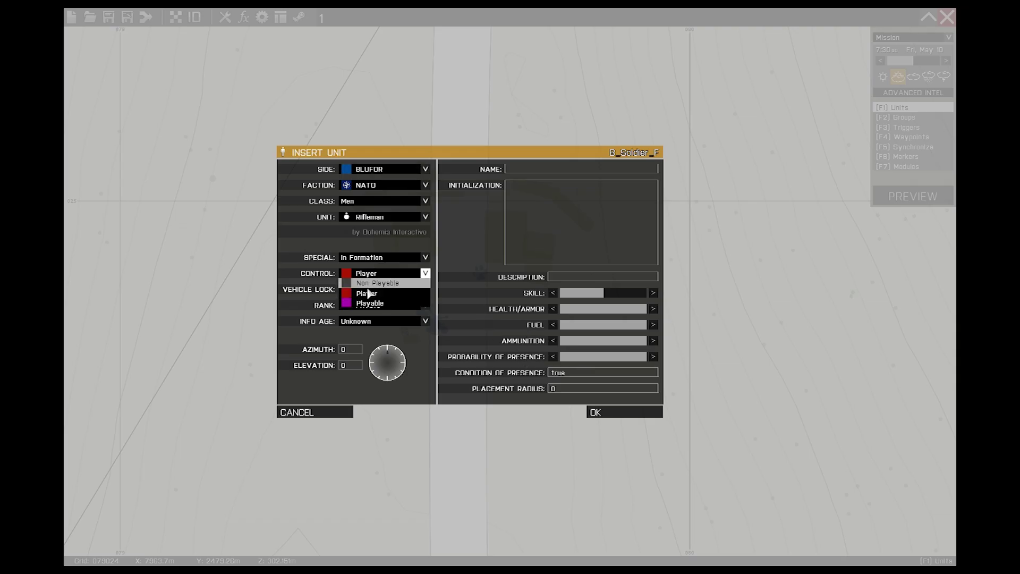
click(622, 413)
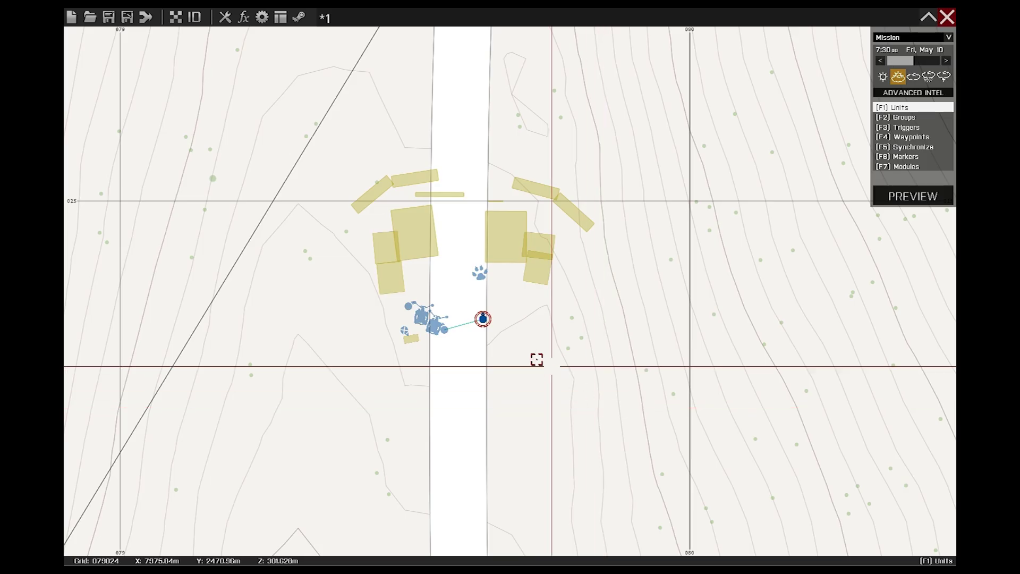
key(F2)
click(913, 196)
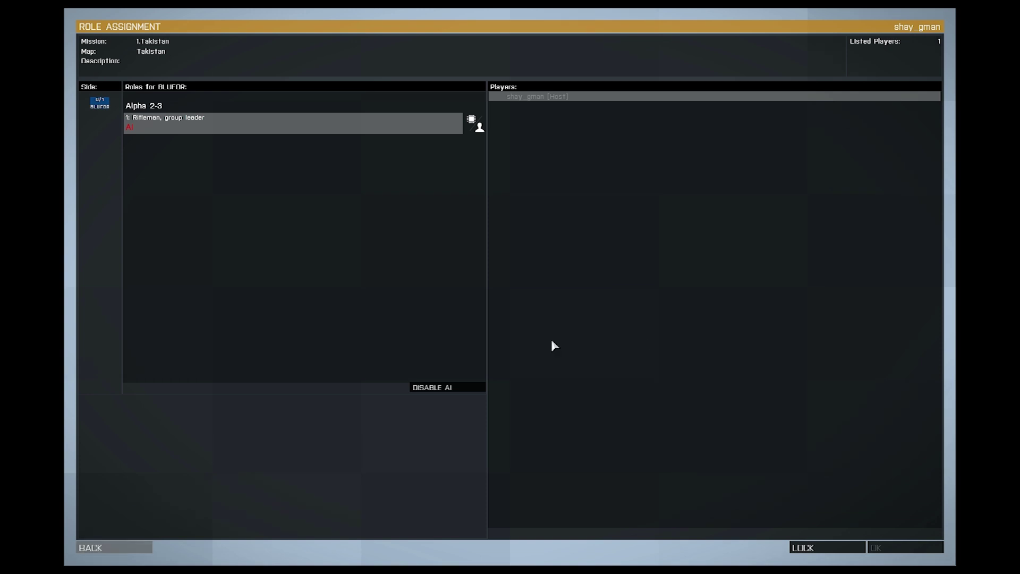
Step: Start as the rifleman and walk the roadblock in third person, checking the mortars, gate and dog
click(883, 547)
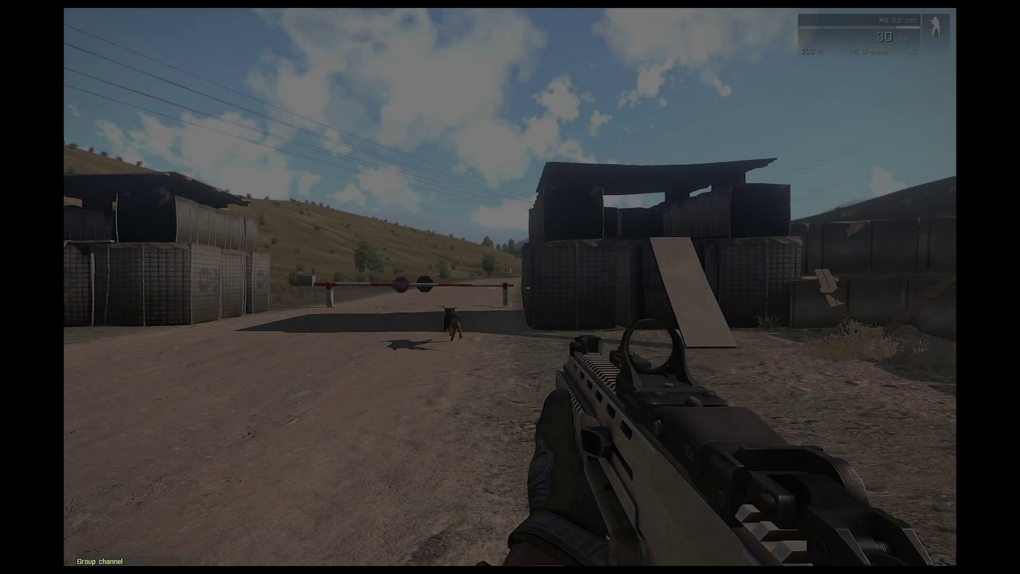
key(KP_Enter)
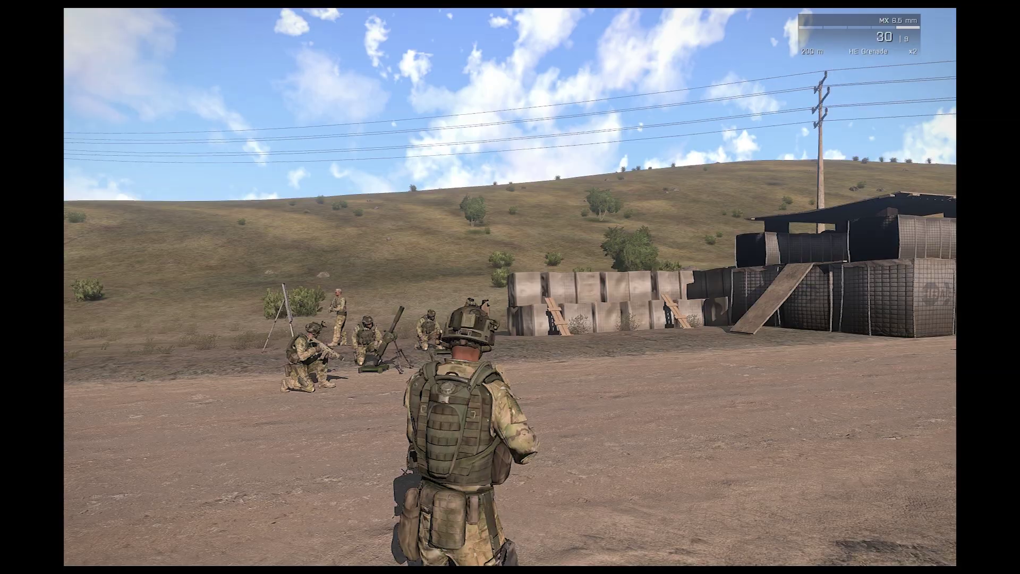
key(x)
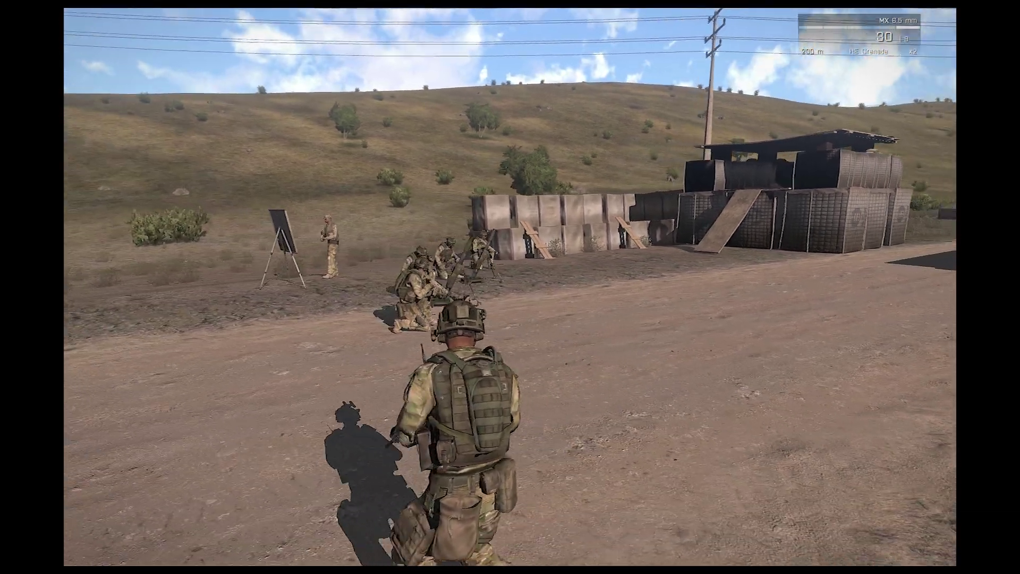
key(w)
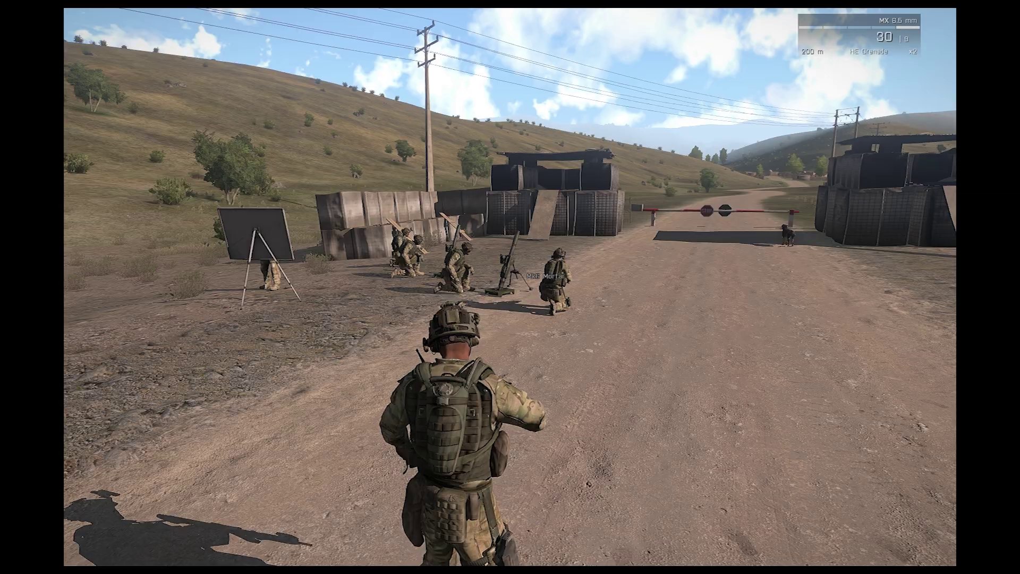
key(w)
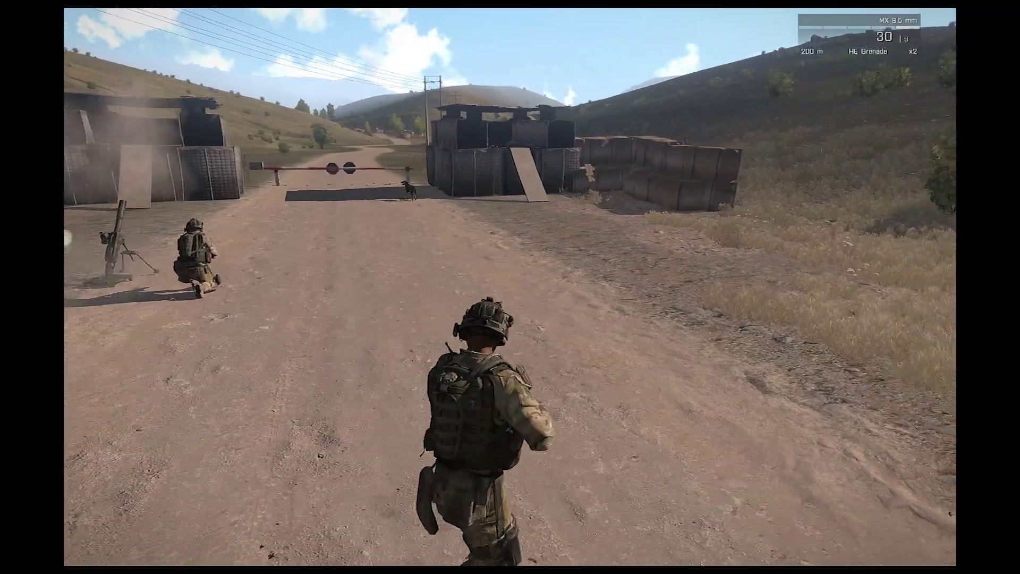
key(w)
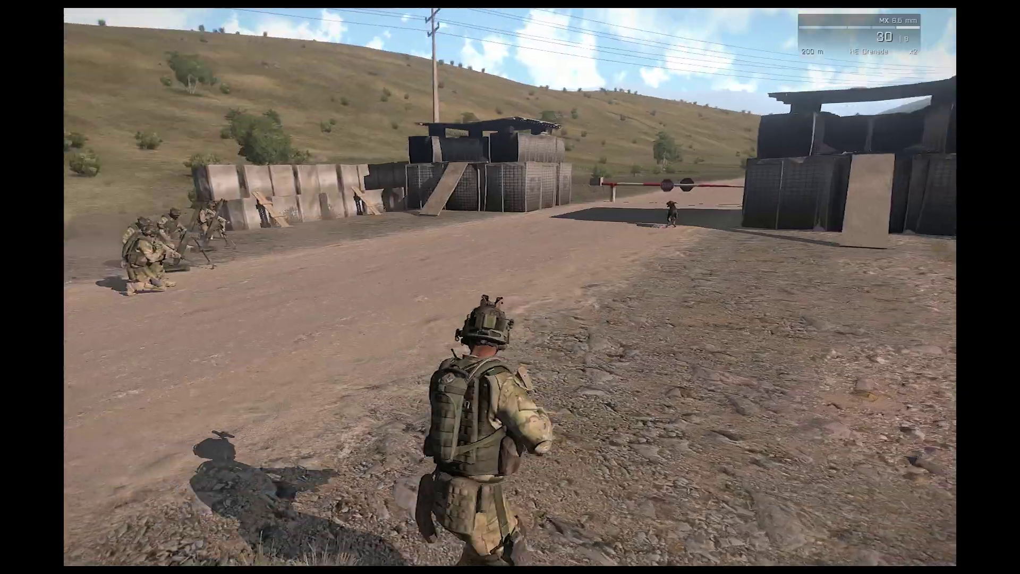
key(w)
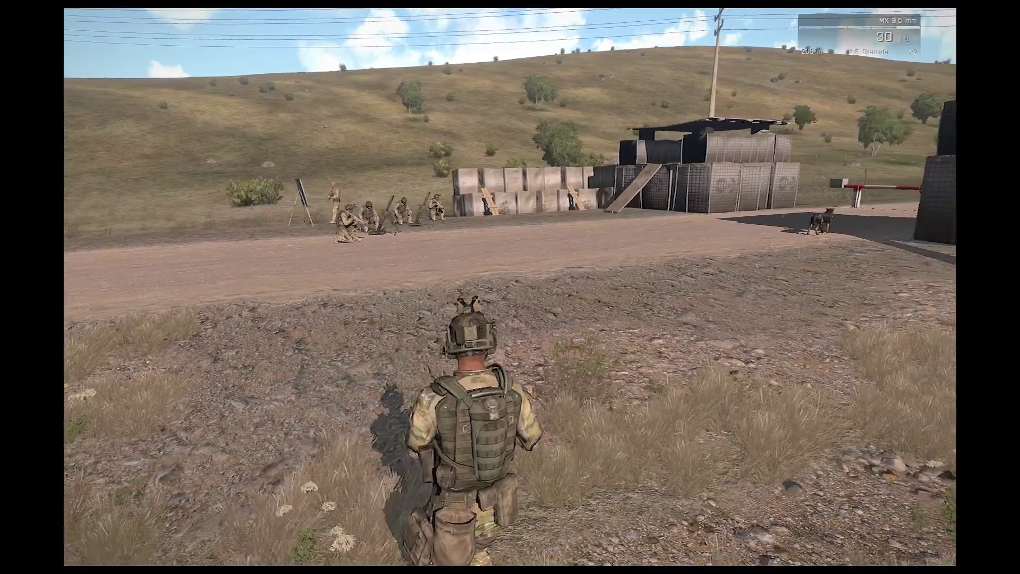